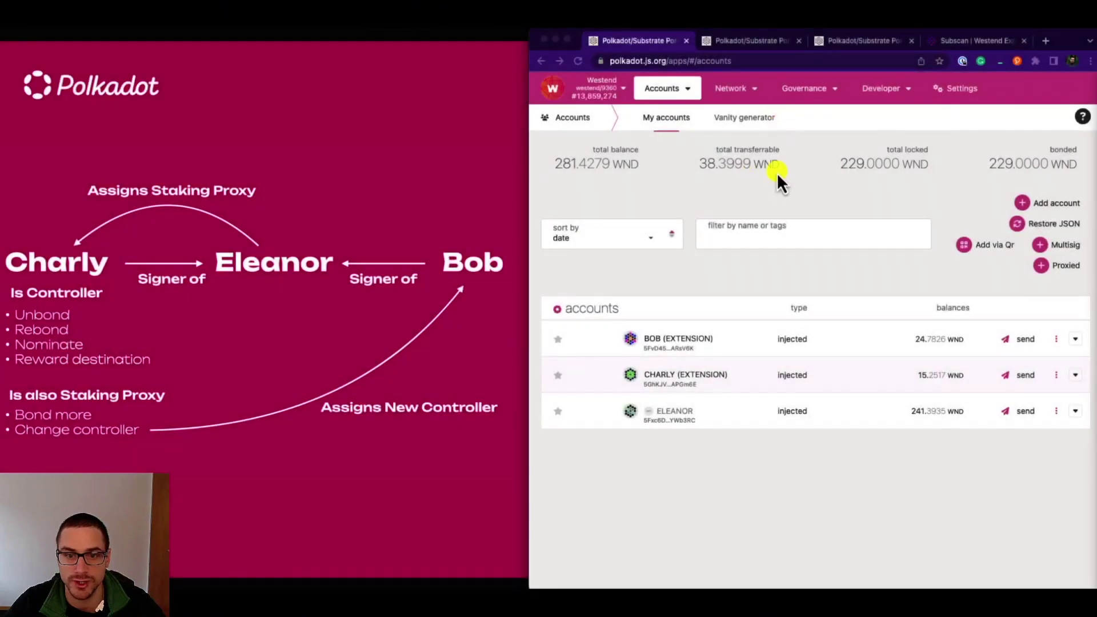
Check the stash account's current controller on the staking accounts page, and return to the accounts overview.
{"action": "left_click", "coordinate": [778, 186]}
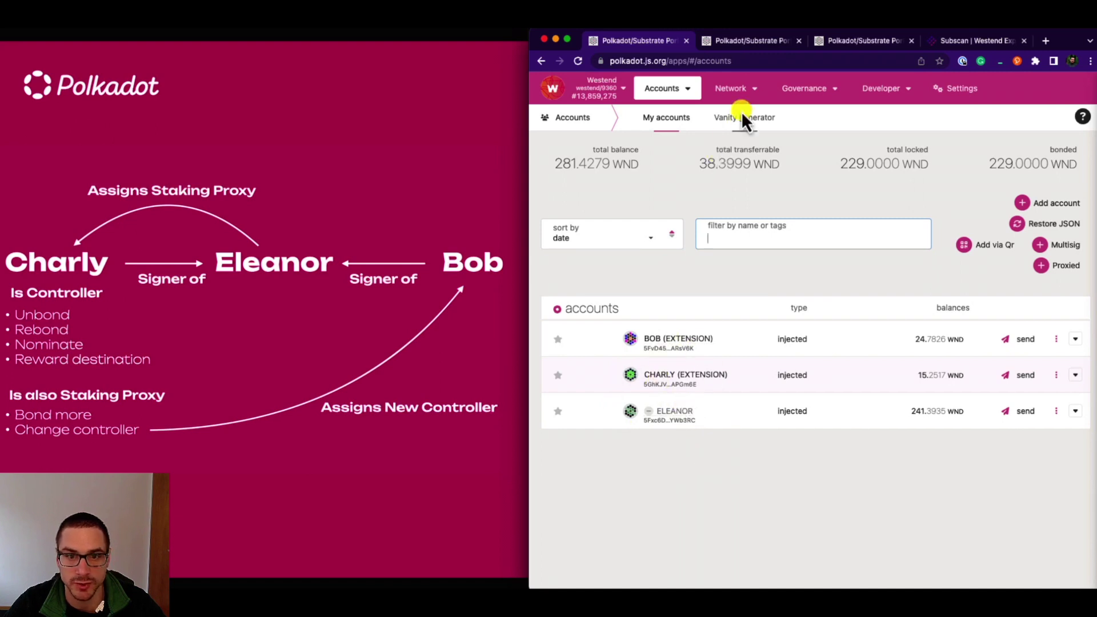
{"action": "mouse_move", "coordinate": [735, 88]}
{"action": "left_click", "coordinate": [734, 130]}
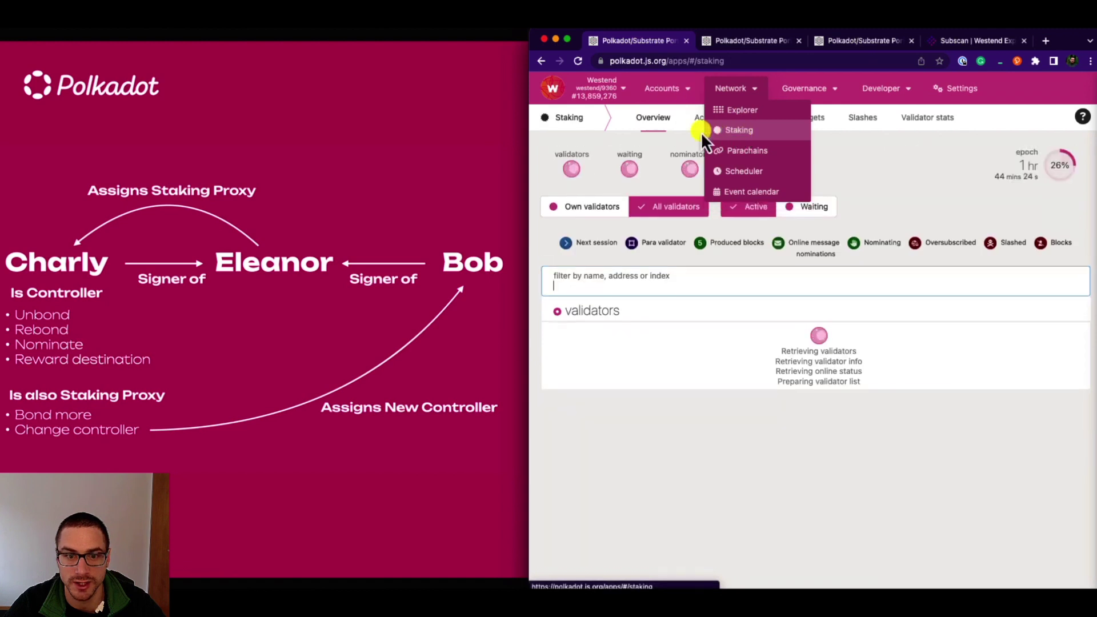
{"action": "left_click", "coordinate": [698, 120]}
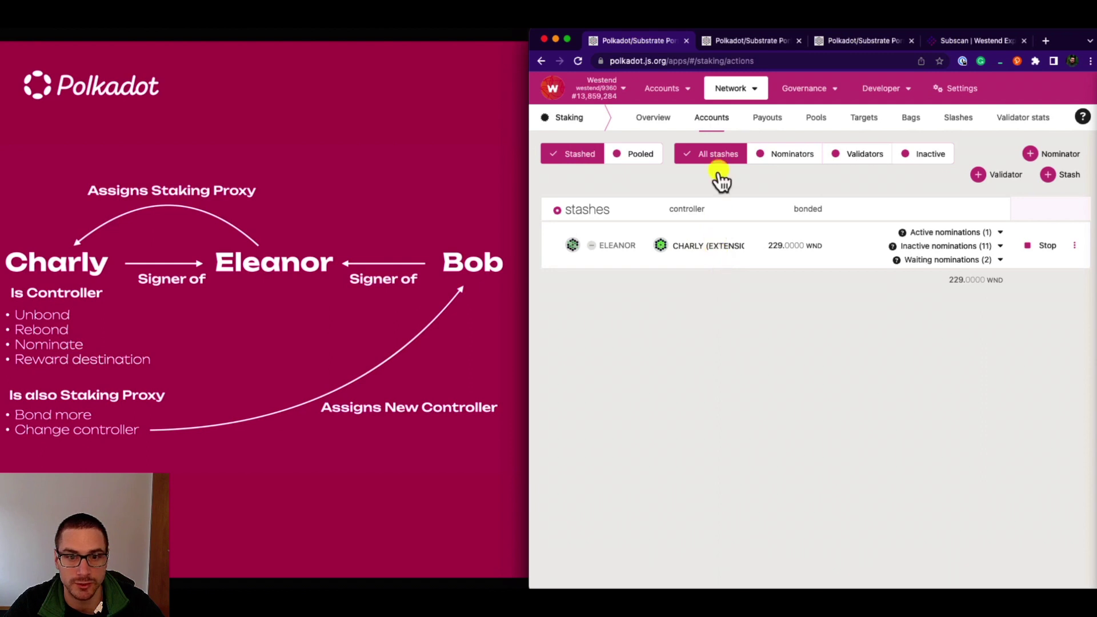
{"action": "left_click", "coordinate": [678, 111]}
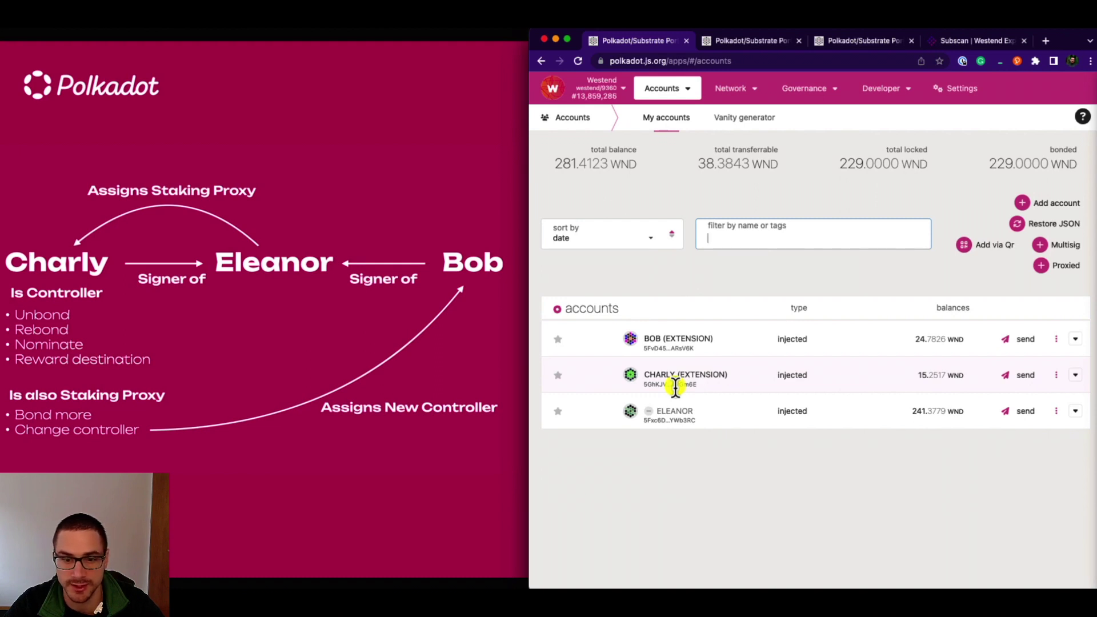
Set up a proxy addProxy(delegate, proxyType, delay) extrinsic sent from the stash account, leaving the controller account as delegate.
{"action": "mouse_move", "coordinate": [885, 90]}
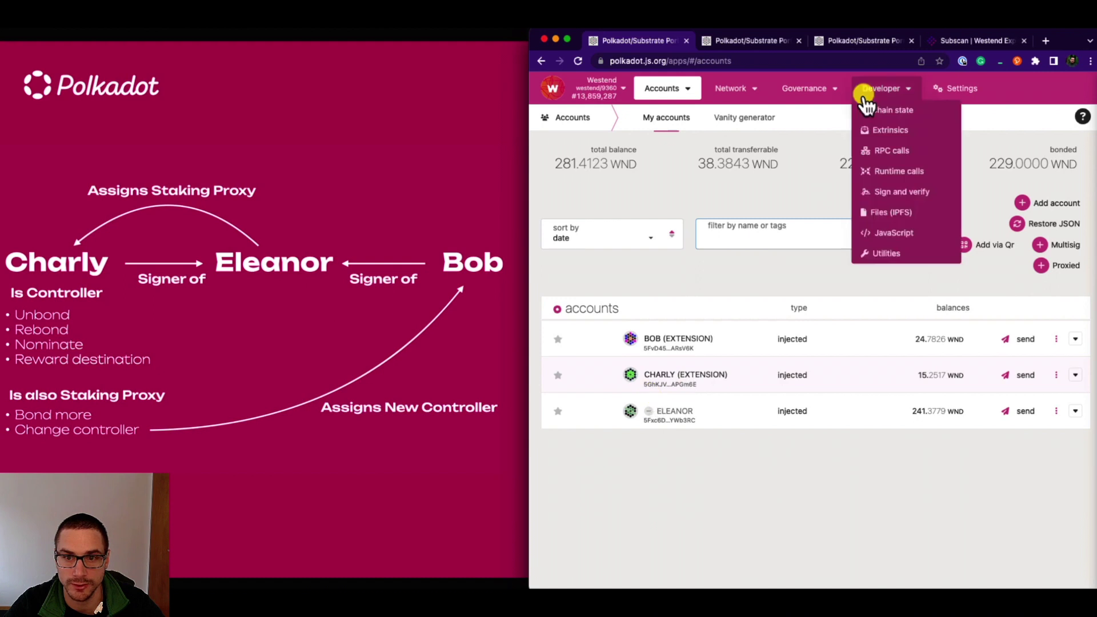
{"action": "left_click", "coordinate": [884, 133]}
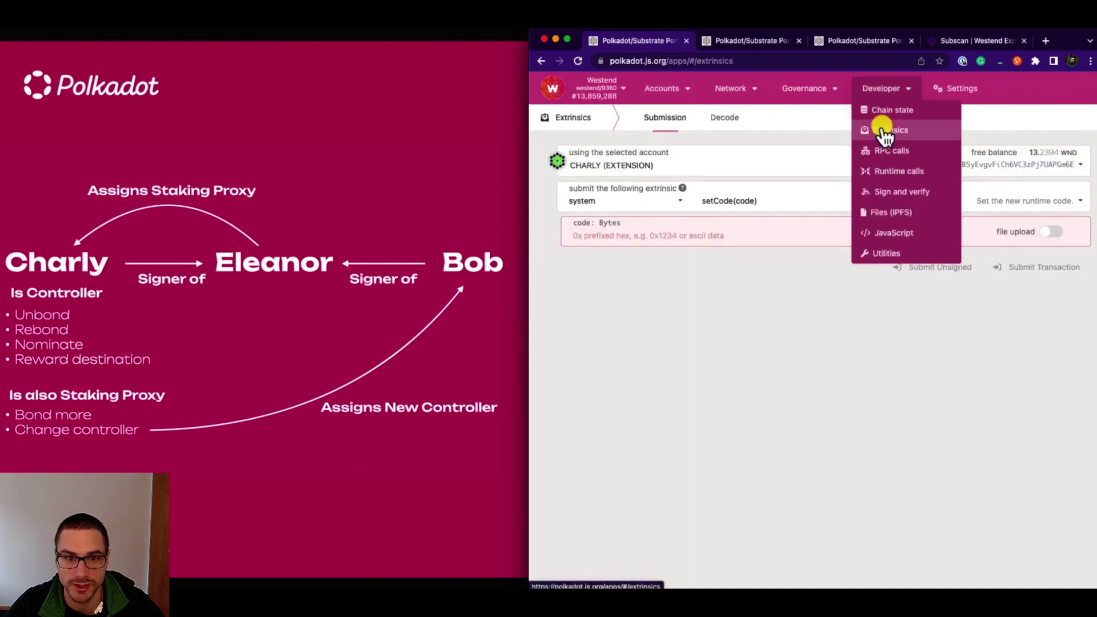
{"action": "left_click", "coordinate": [646, 166]}
{"action": "left_click", "coordinate": [620, 258]}
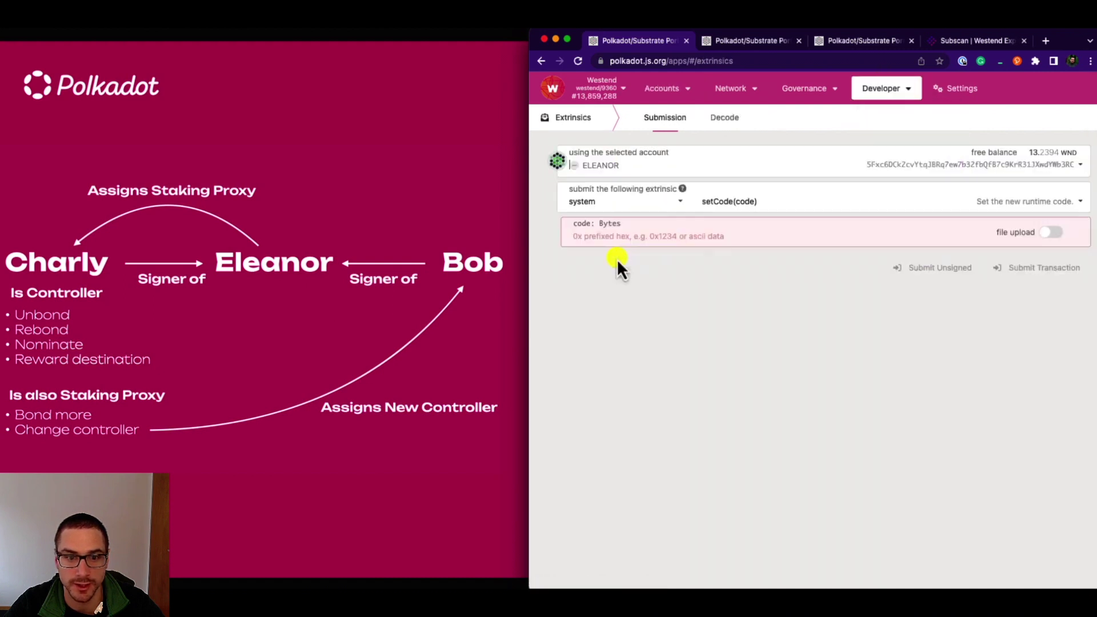
{"action": "left_click", "coordinate": [640, 205]}
{"action": "scroll", "coordinate": [633, 251], "scroll_direction": "up", "scroll_amount": 4}
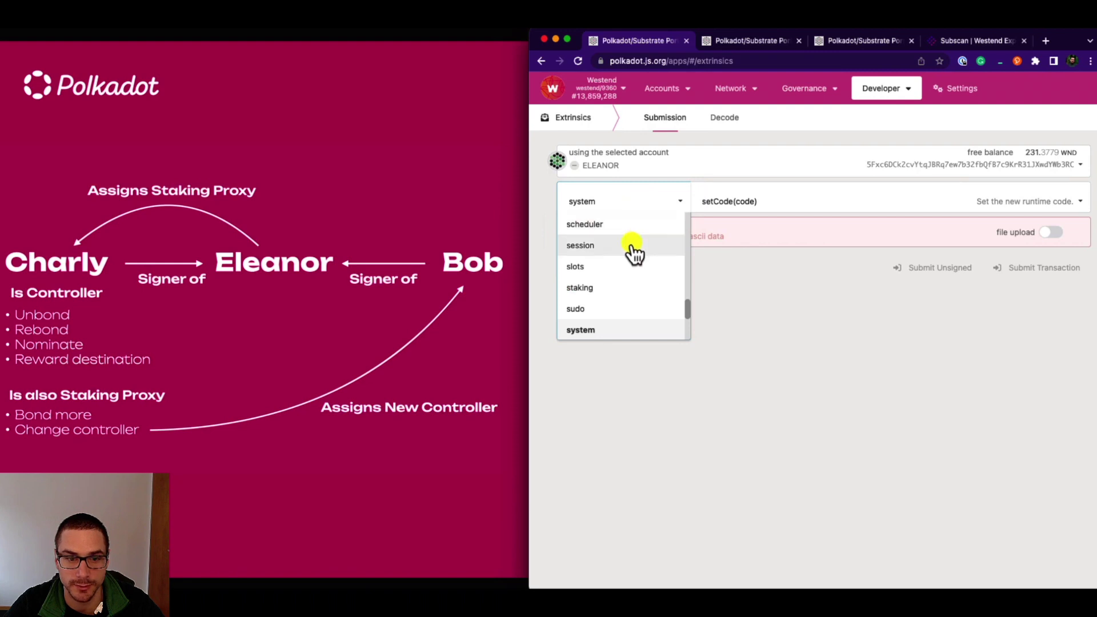
{"action": "left_click", "coordinate": [577, 242]}
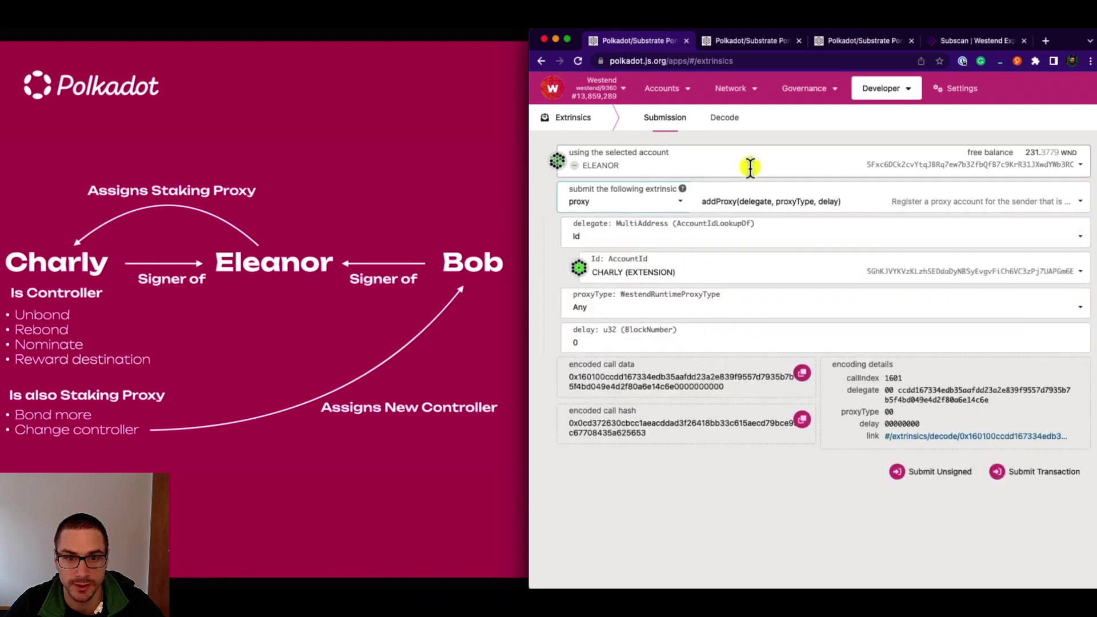
{"action": "left_click", "coordinate": [752, 200]}
{"action": "left_click", "coordinate": [749, 228]}
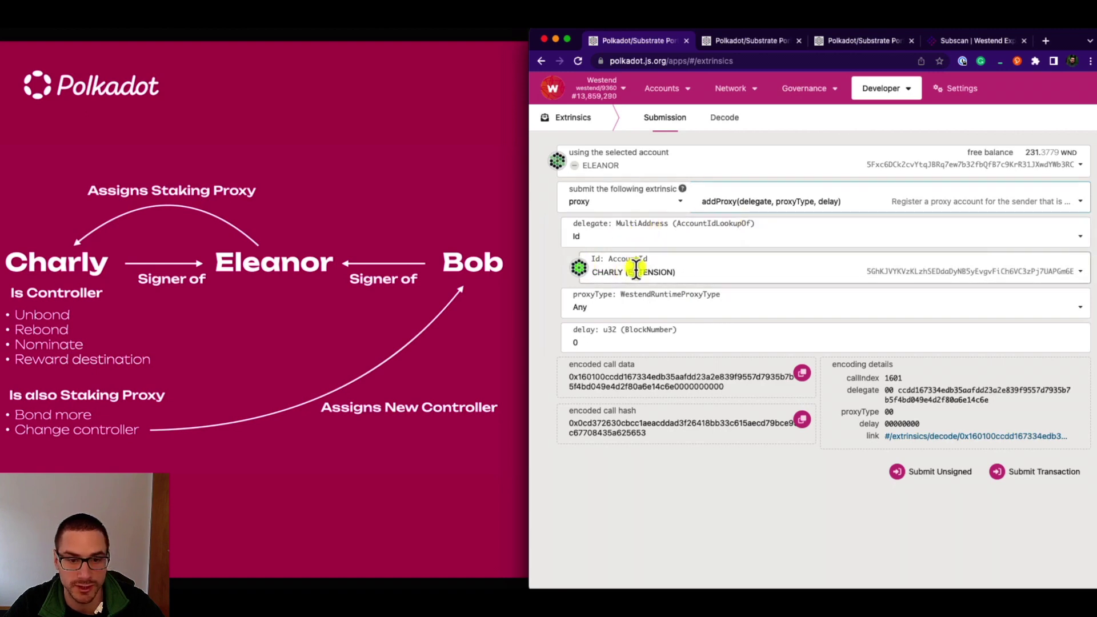
Set the proxy type to Staking and the delay to 30 blocks for the addProxy extrinsic.
{"action": "left_click", "coordinate": [607, 311]}
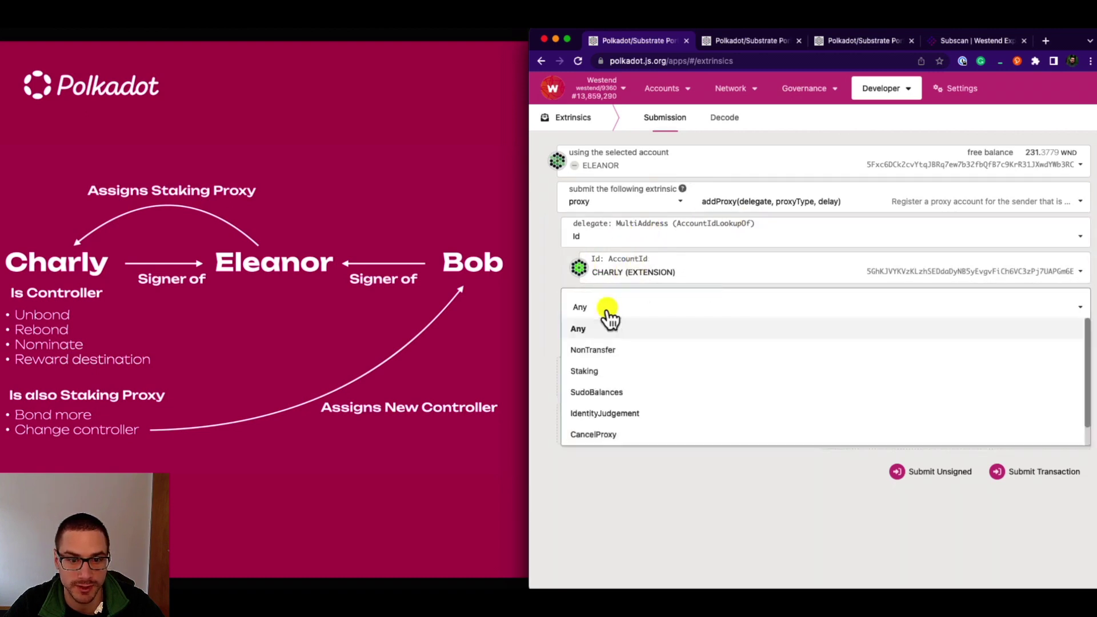
{"action": "left_click", "coordinate": [603, 372]}
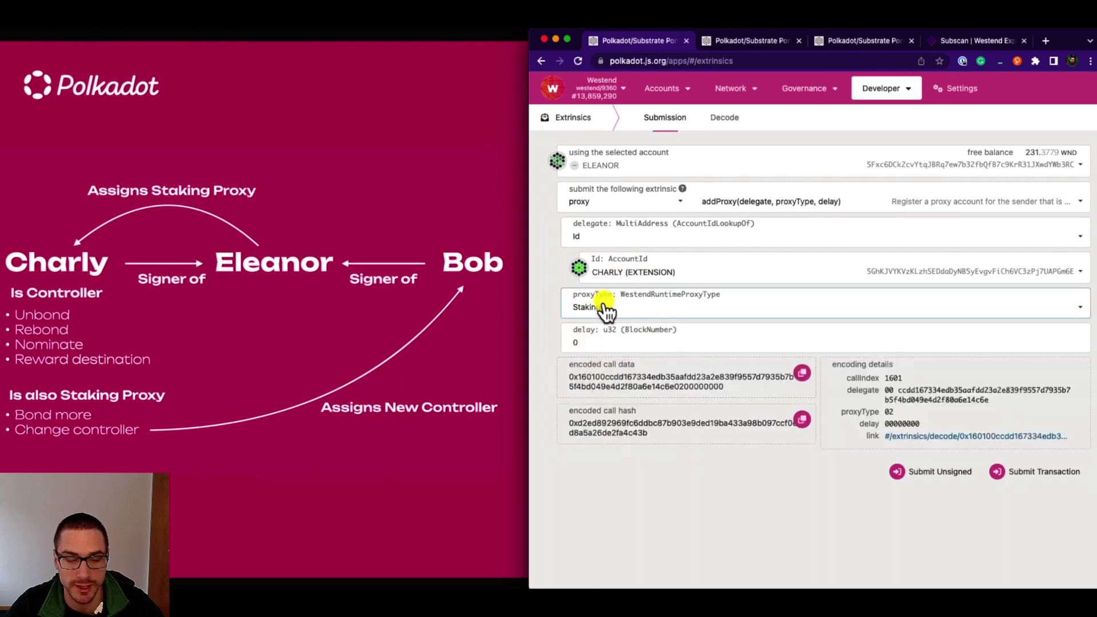
{"action": "left_click", "coordinate": [588, 342]}
{"action": "key", "text": "BackSpace"}
{"action": "type", "text": "3"}
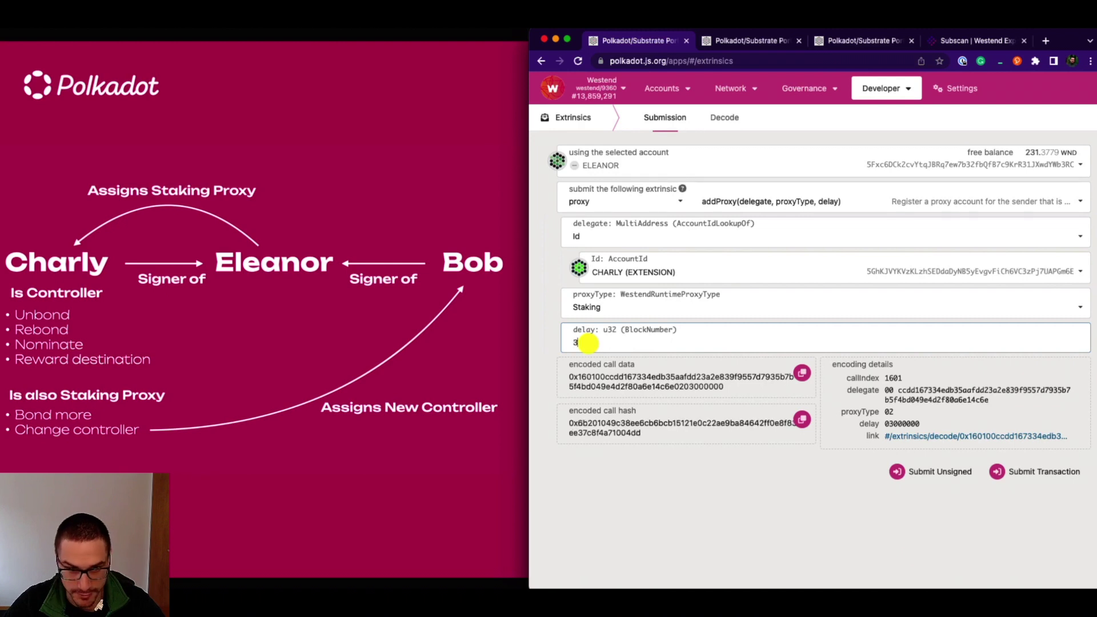
{"action": "type", "text": "0"}
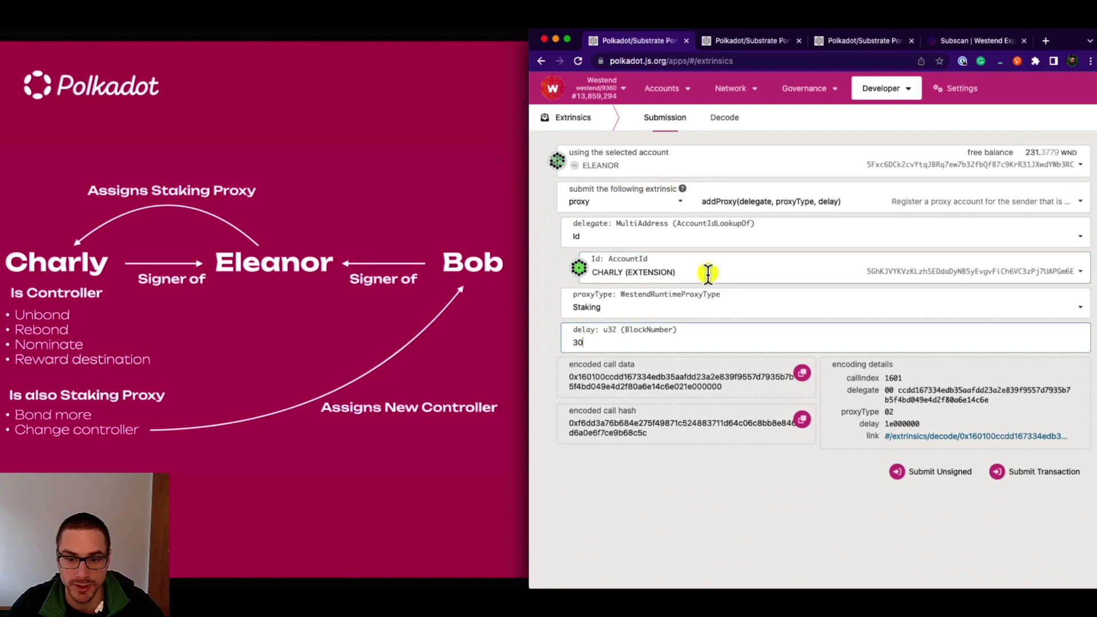
Sign and submit the addProxy transaction, and inspect the stash account's proxy badge in the accounts overview.
{"action": "left_click", "coordinate": [1012, 471]}
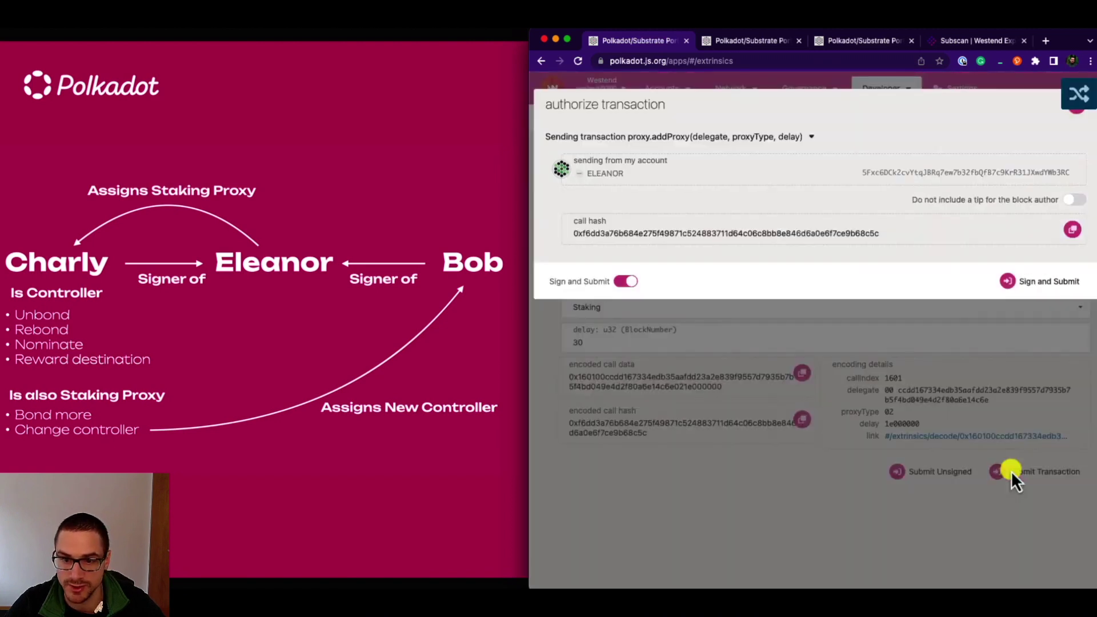
{"action": "left_click", "coordinate": [1035, 298]}
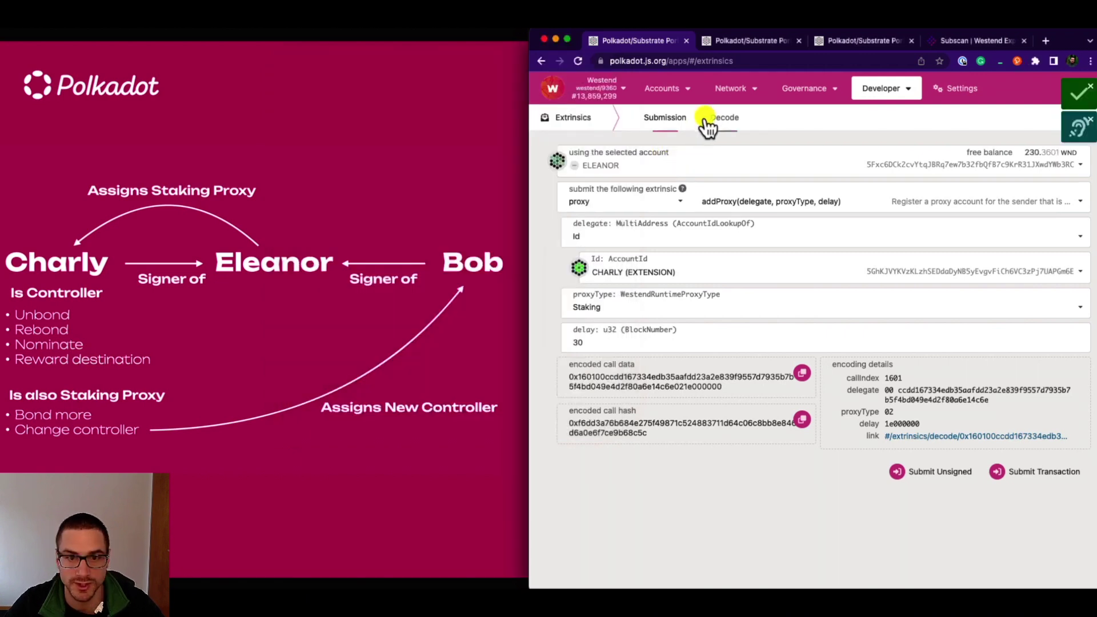
{"action": "mouse_move", "coordinate": [666, 88]}
{"action": "left_click", "coordinate": [676, 110]}
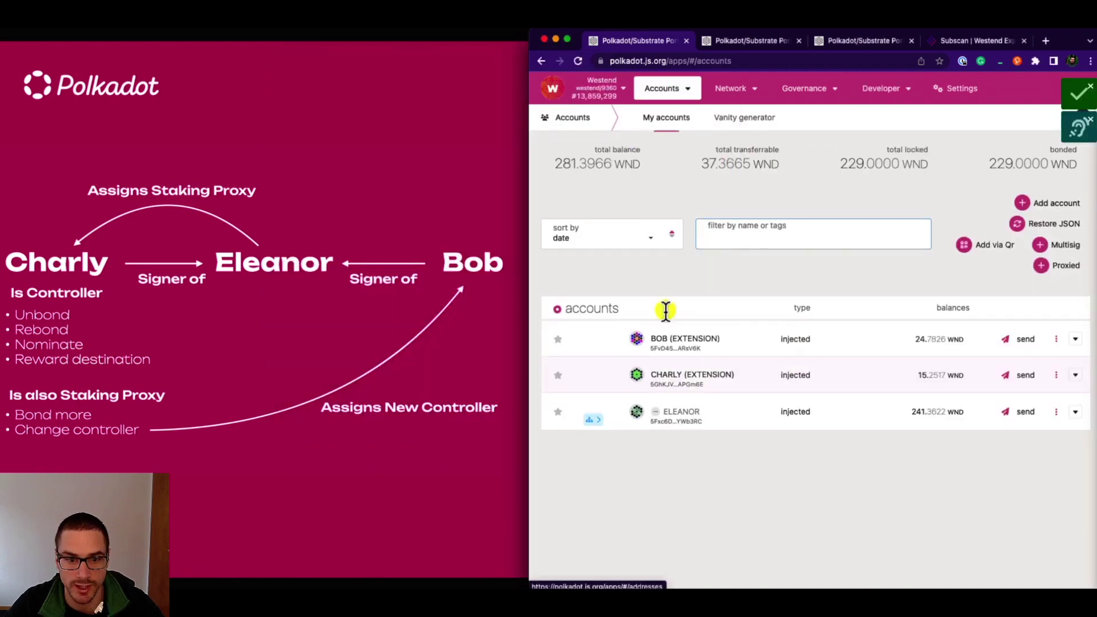
{"action": "left_click", "coordinate": [597, 402]}
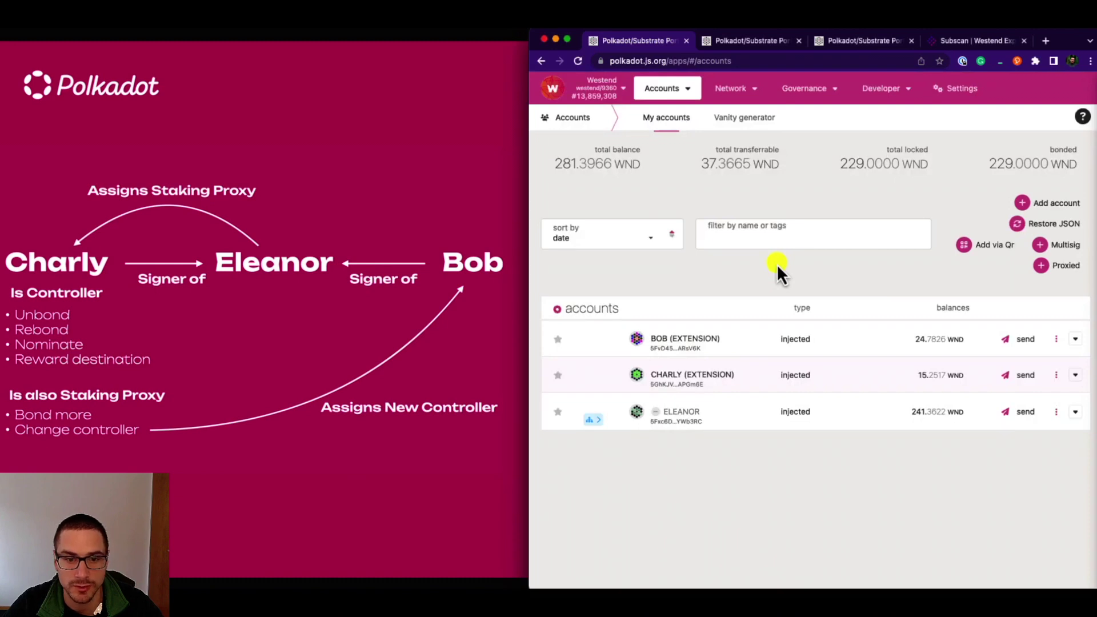
{"action": "left_click_drag", "start_coordinate": [777, 264], "coordinate": [631, 335]}
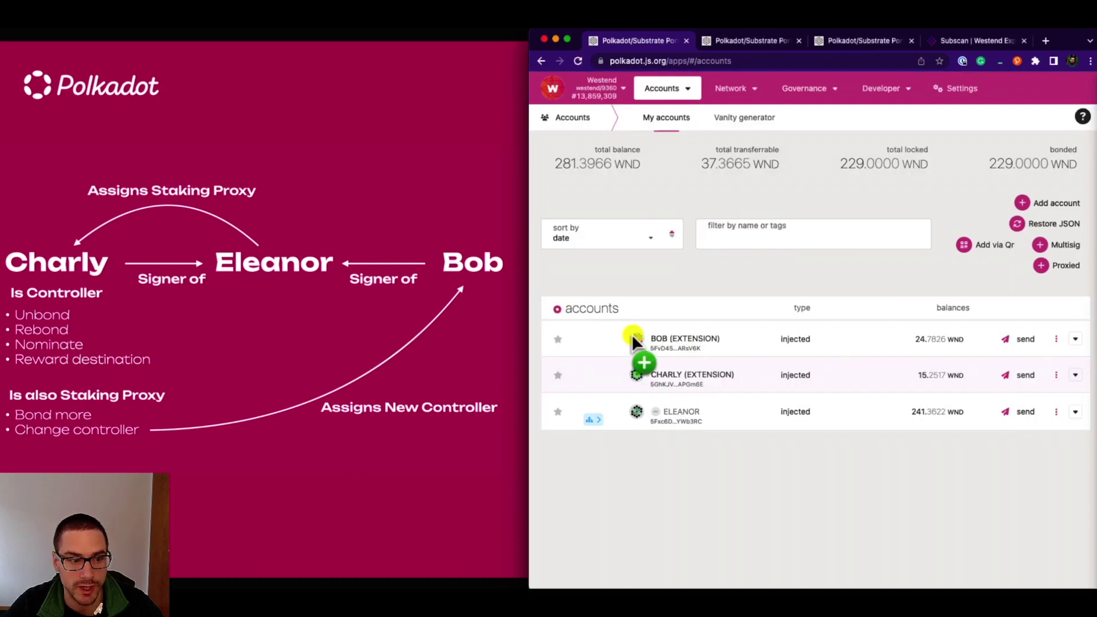
{"action": "left_click_drag", "start_coordinate": [632, 334], "coordinate": [632, 334]}
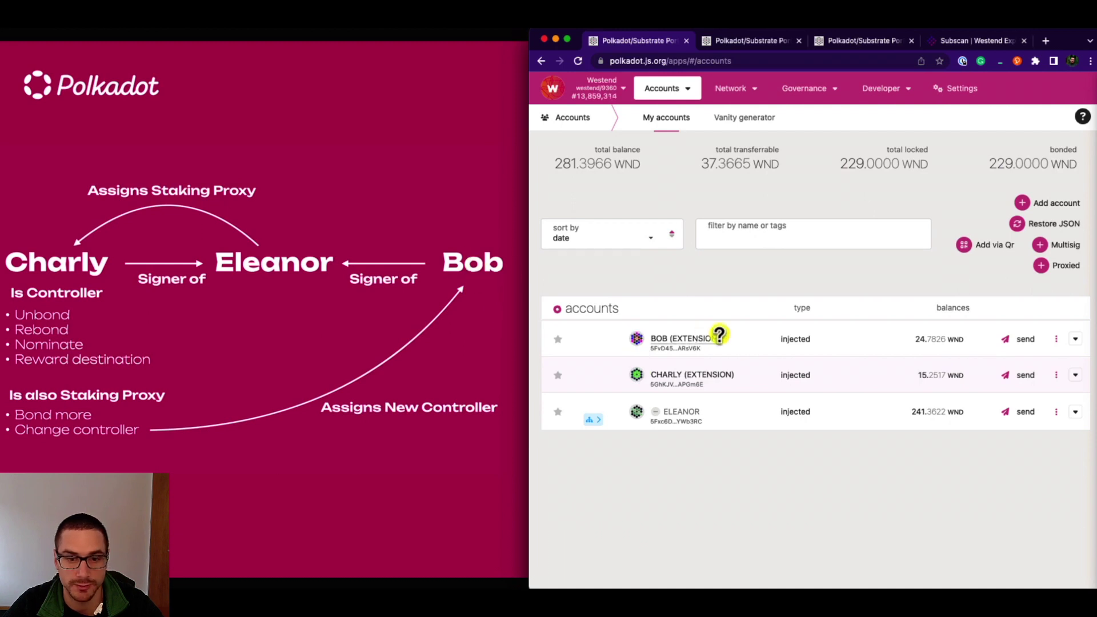
Set up a proxy announce(real, callHash) extrinsic sent from the current controller account, with the stash account as the real account.
{"action": "mouse_move", "coordinate": [900, 96]}
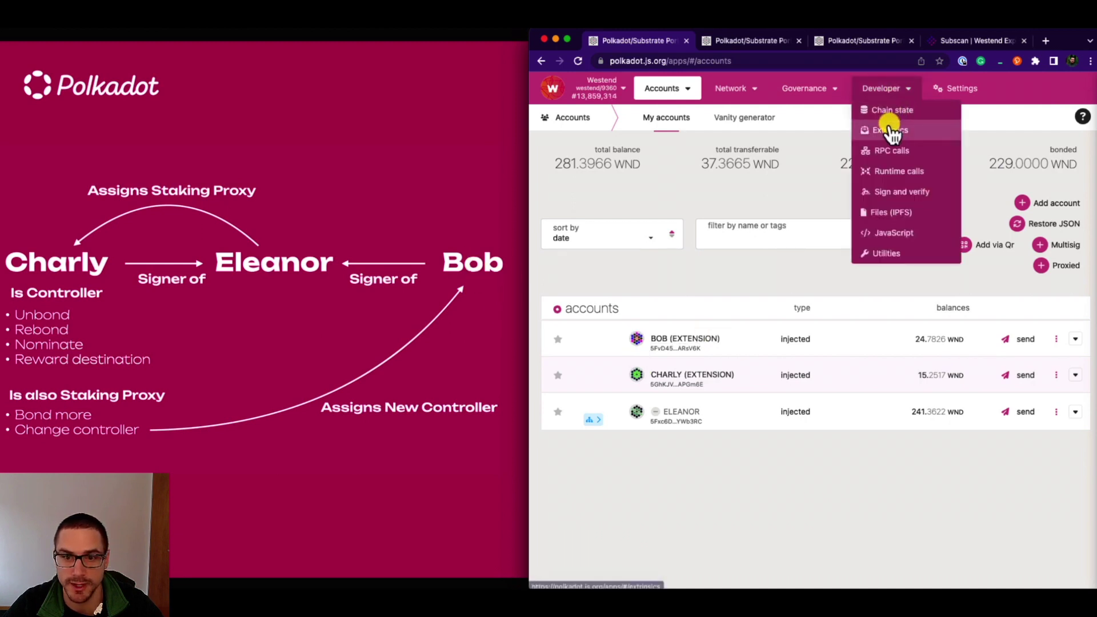
{"action": "left_click", "coordinate": [890, 127]}
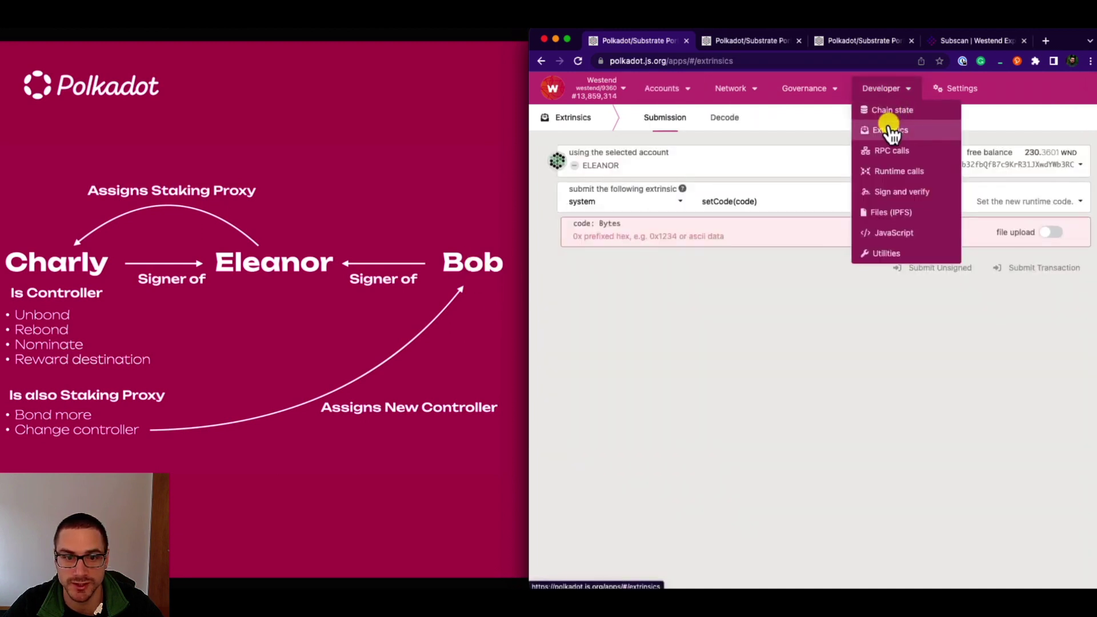
{"action": "left_click", "coordinate": [689, 165]}
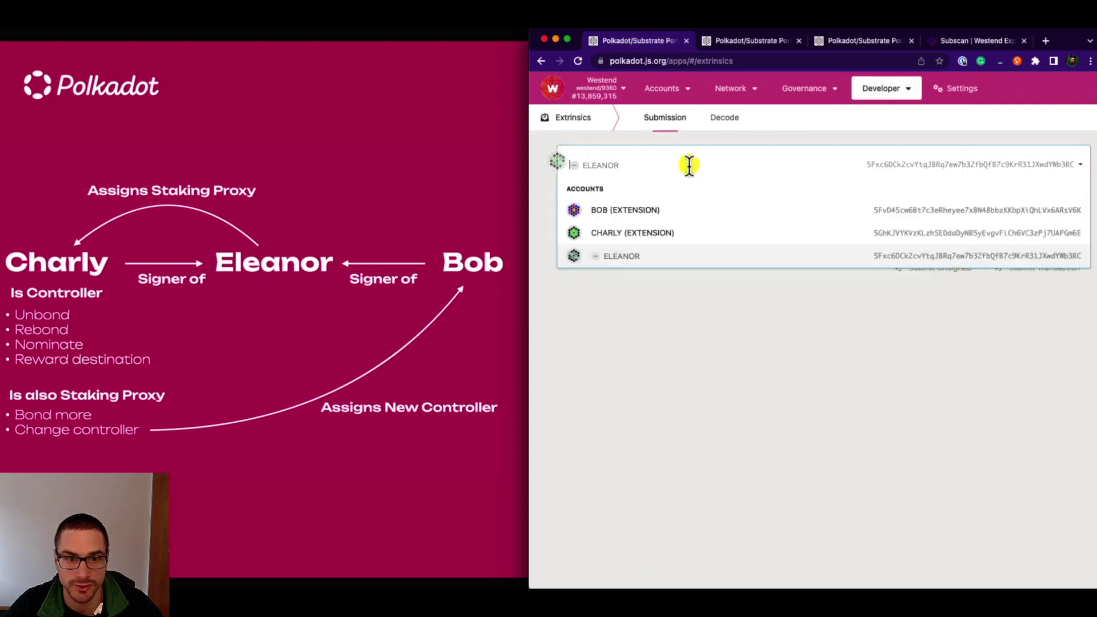
{"action": "left_click", "coordinate": [628, 233]}
{"action": "left_click", "coordinate": [662, 216]}
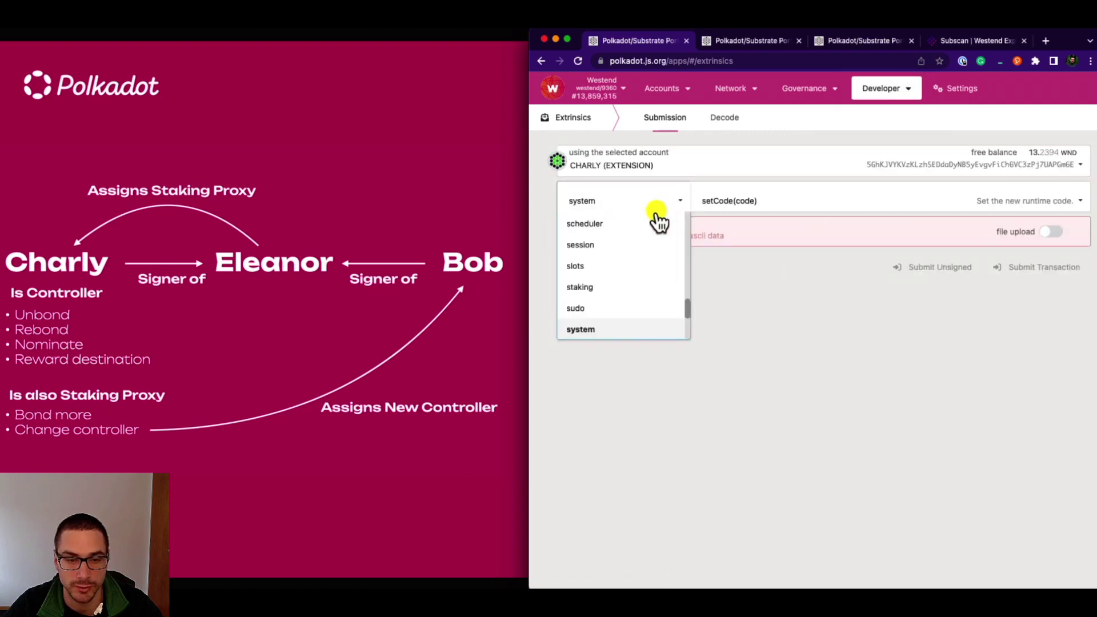
{"action": "scroll", "coordinate": [628, 257], "scroll_direction": "up", "scroll_amount": 5}
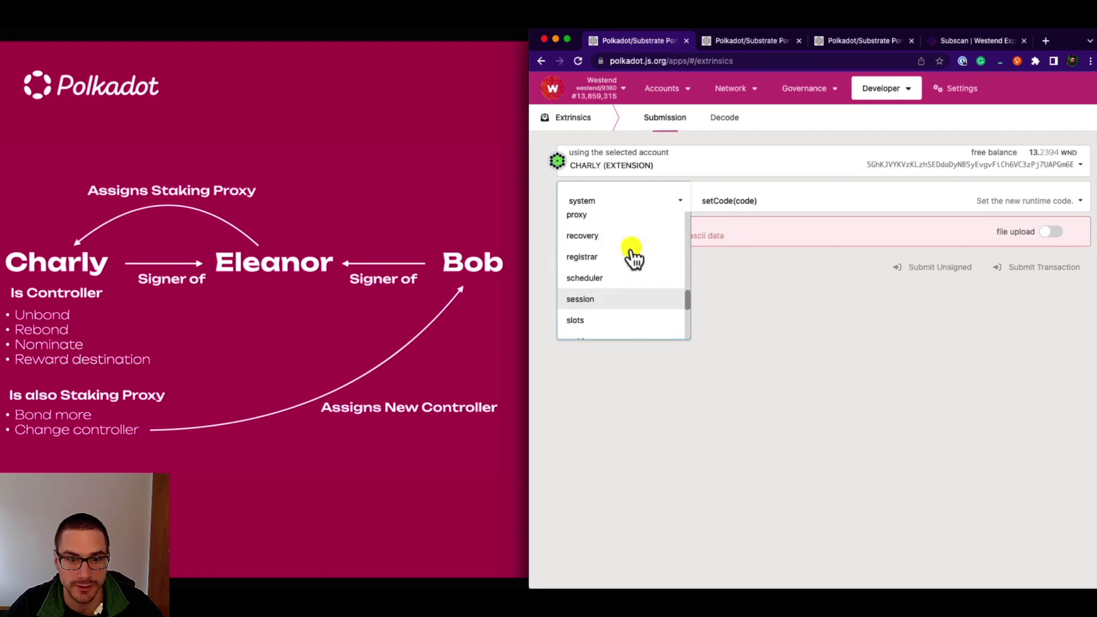
{"action": "left_click", "coordinate": [612, 249]}
{"action": "left_click", "coordinate": [733, 203]}
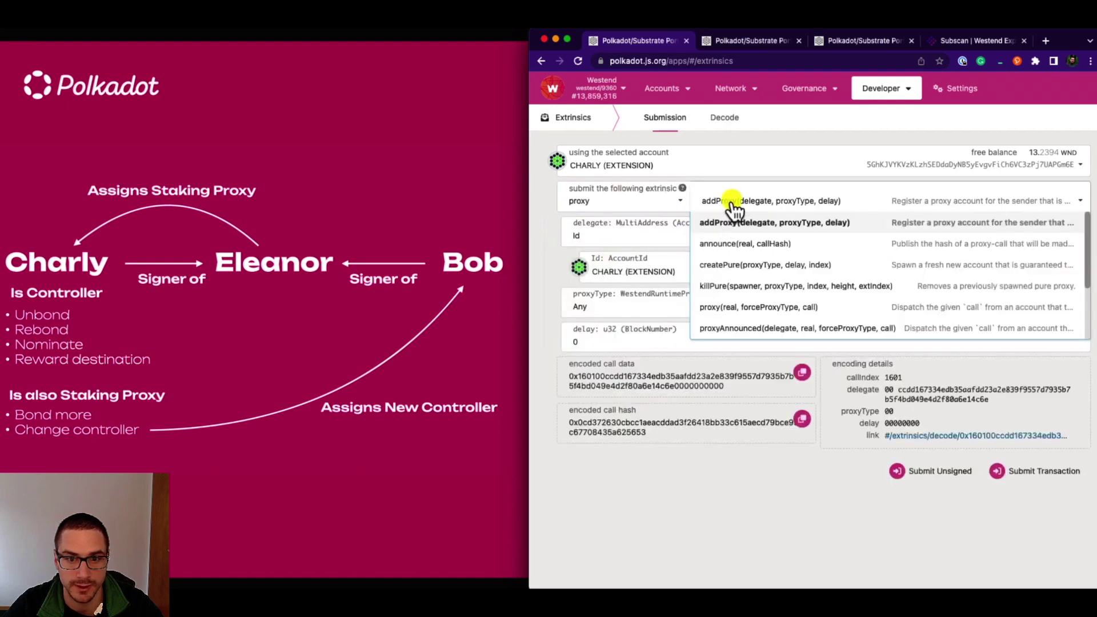
{"action": "left_click", "coordinate": [743, 245]}
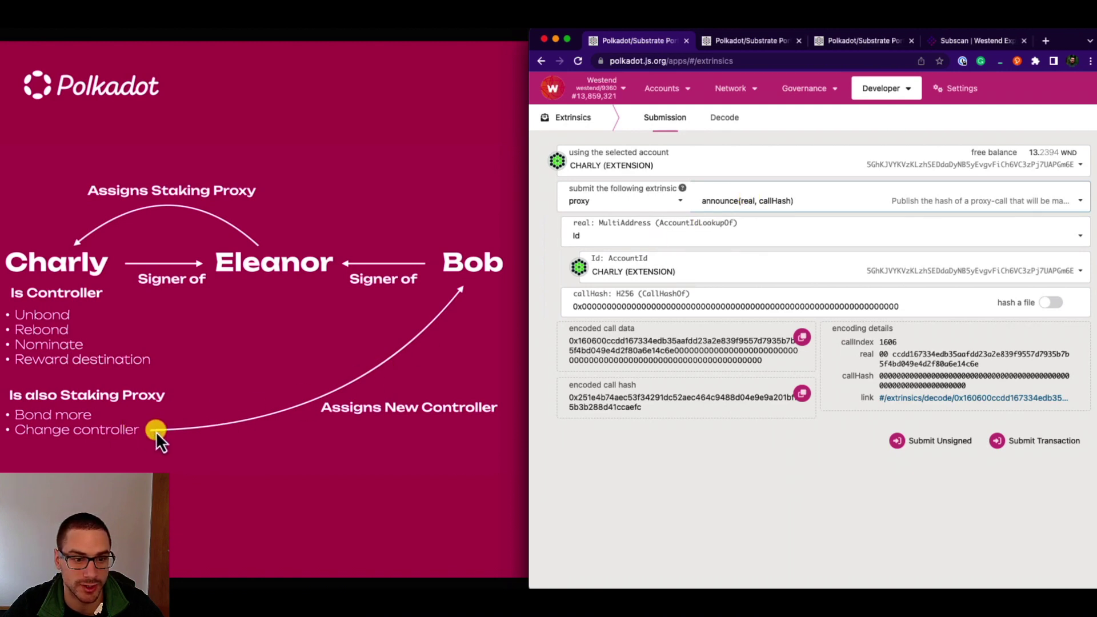
{"action": "left_click", "coordinate": [644, 267]}
{"action": "left_click", "coordinate": [652, 359]}
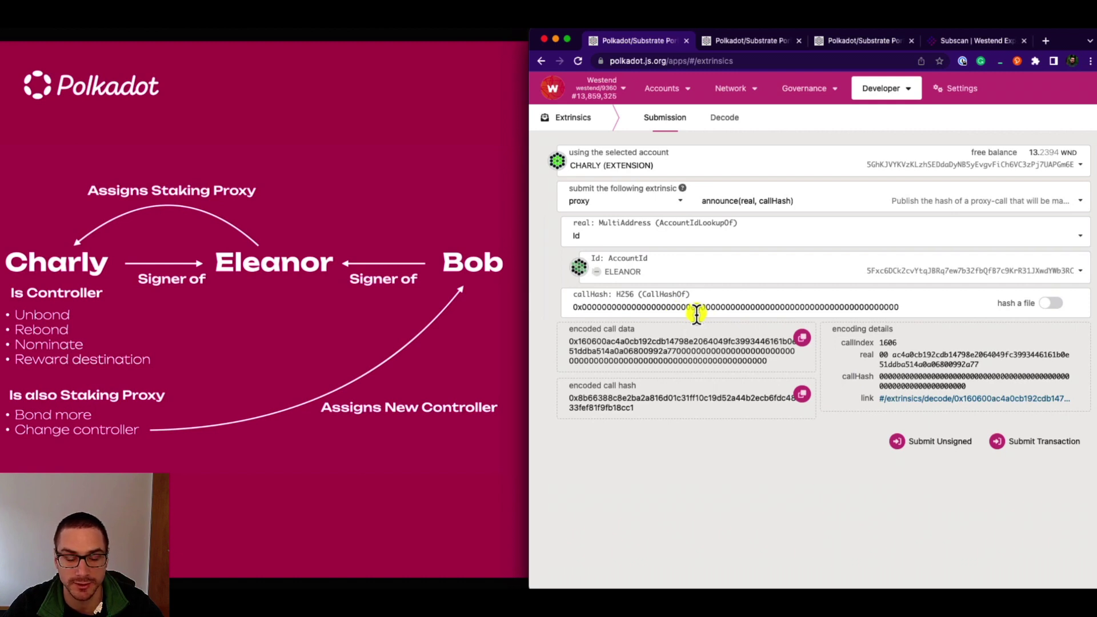
On a separate extrinsics page, set up staking setController(controller) from the stash account, choosing the extension account that is not the current controller.
{"action": "left_click", "coordinate": [735, 44]}
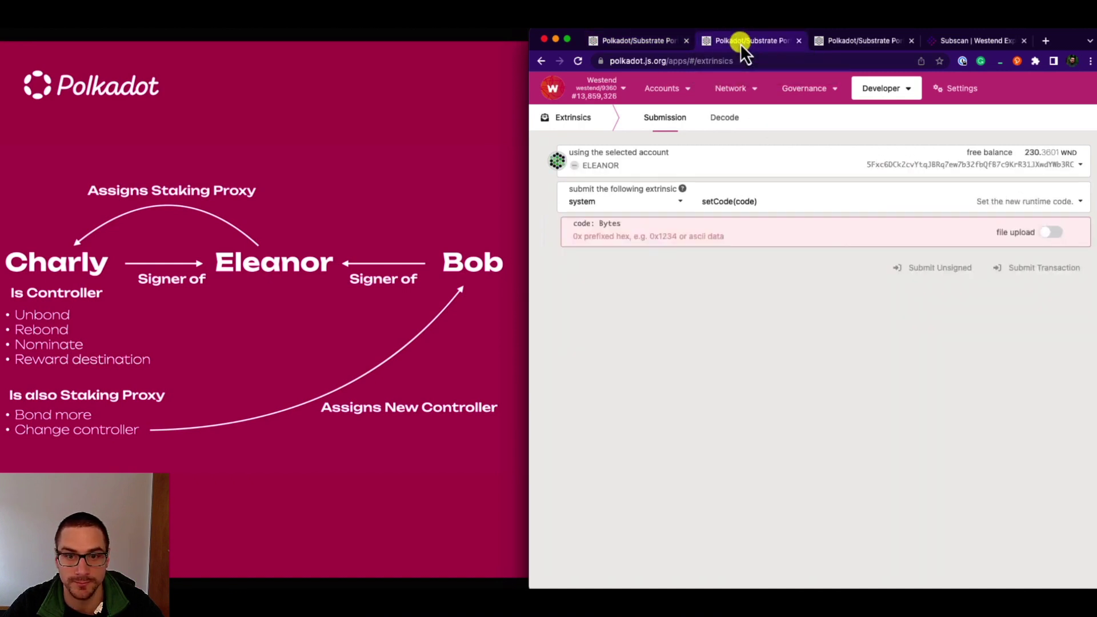
{"action": "mouse_move", "coordinate": [872, 85]}
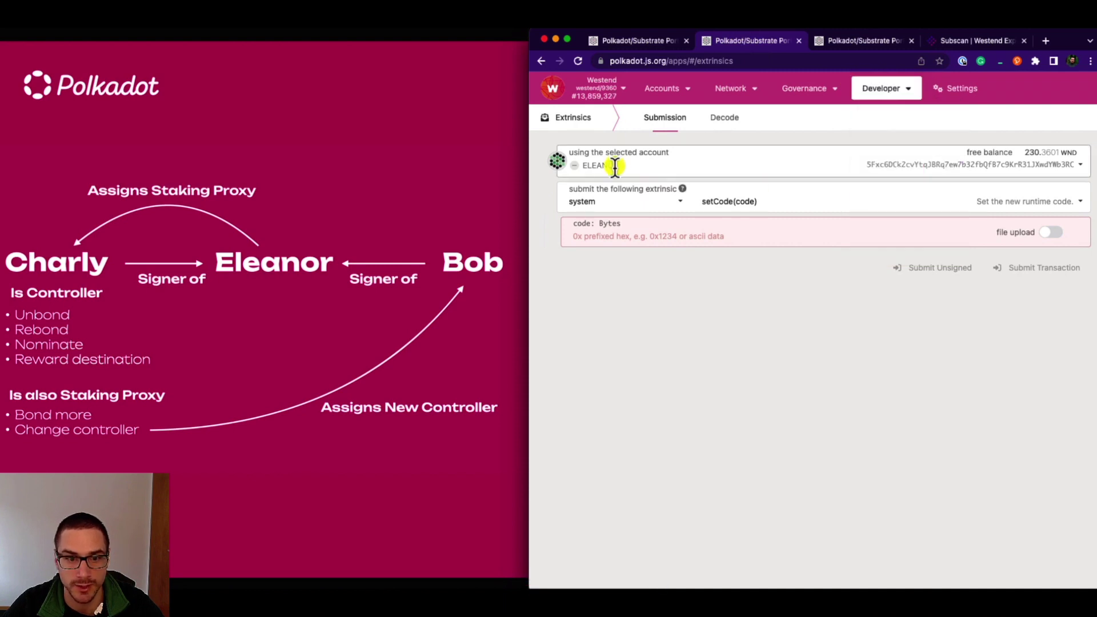
{"action": "left_click", "coordinate": [609, 207]}
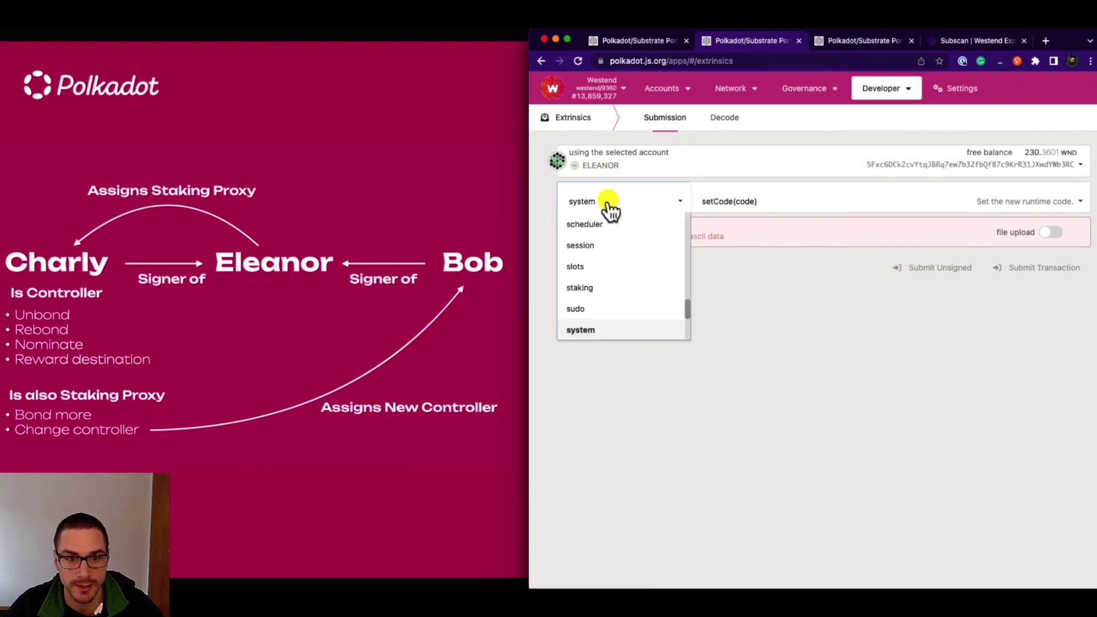
{"action": "scroll", "coordinate": [612, 278], "scroll_direction": "up", "scroll_amount": 5}
{"action": "scroll", "coordinate": [612, 278], "scroll_direction": "down", "scroll_amount": 2}
{"action": "scroll", "coordinate": [612, 278], "scroll_direction": "down", "scroll_amount": 4}
{"action": "left_click", "coordinate": [612, 277]}
{"action": "left_click", "coordinate": [762, 207]}
{"action": "scroll", "coordinate": [763, 311], "scroll_direction": "down", "scroll_amount": 8}
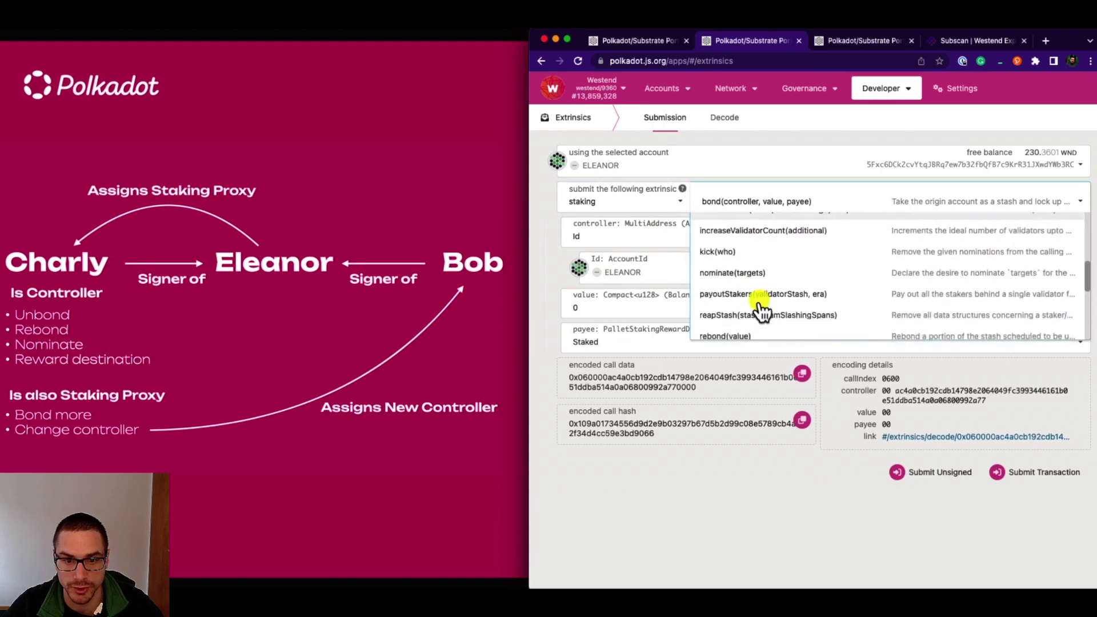
{"action": "scroll", "coordinate": [762, 311], "scroll_direction": "down", "scroll_amount": 2}
{"action": "scroll", "coordinate": [762, 299], "scroll_direction": "up", "scroll_amount": 3}
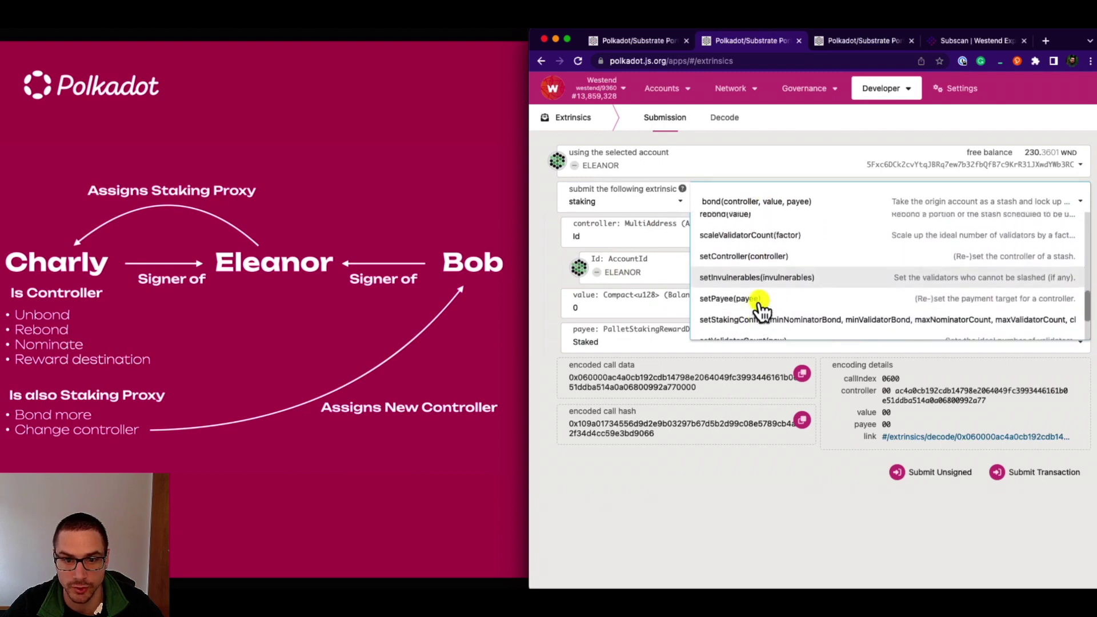
{"action": "left_click", "coordinate": [740, 257]}
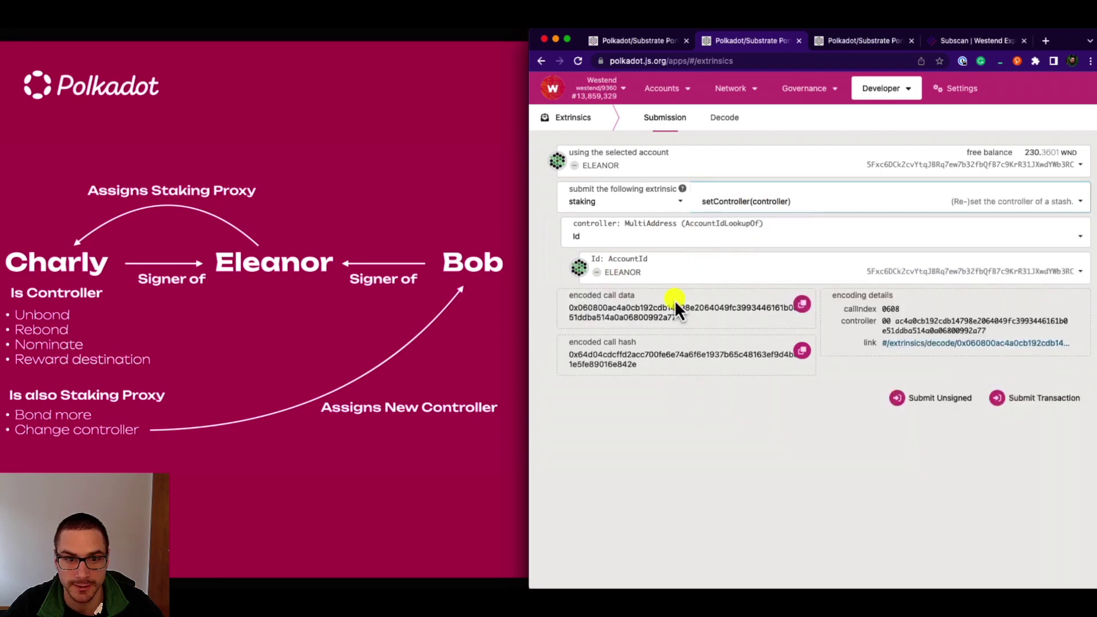
{"action": "left_click", "coordinate": [651, 273]}
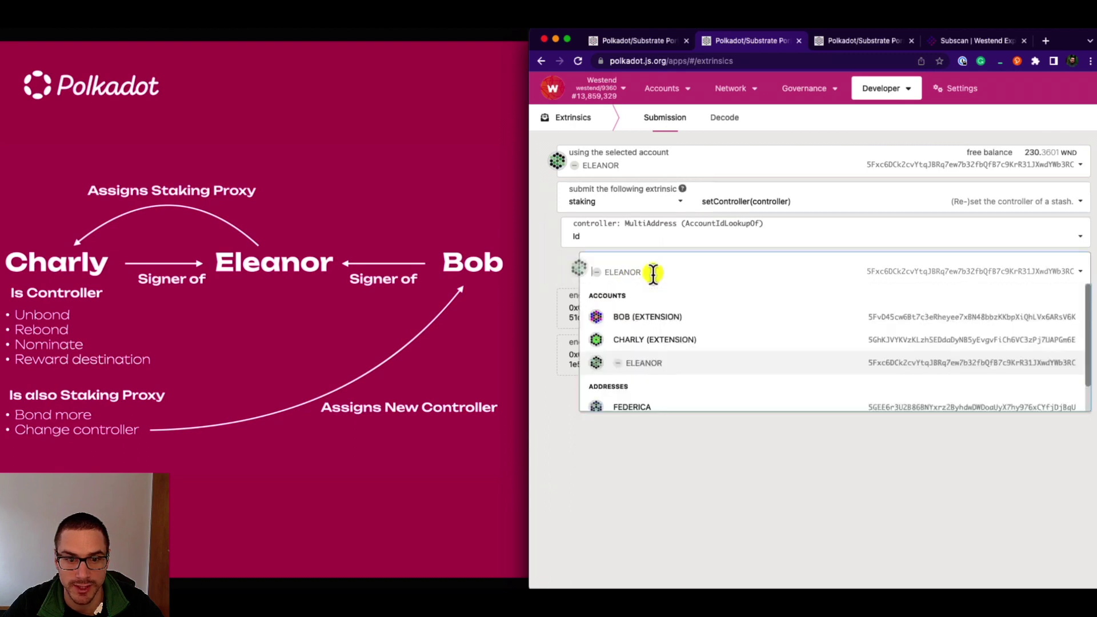
{"action": "left_click", "coordinate": [646, 316]}
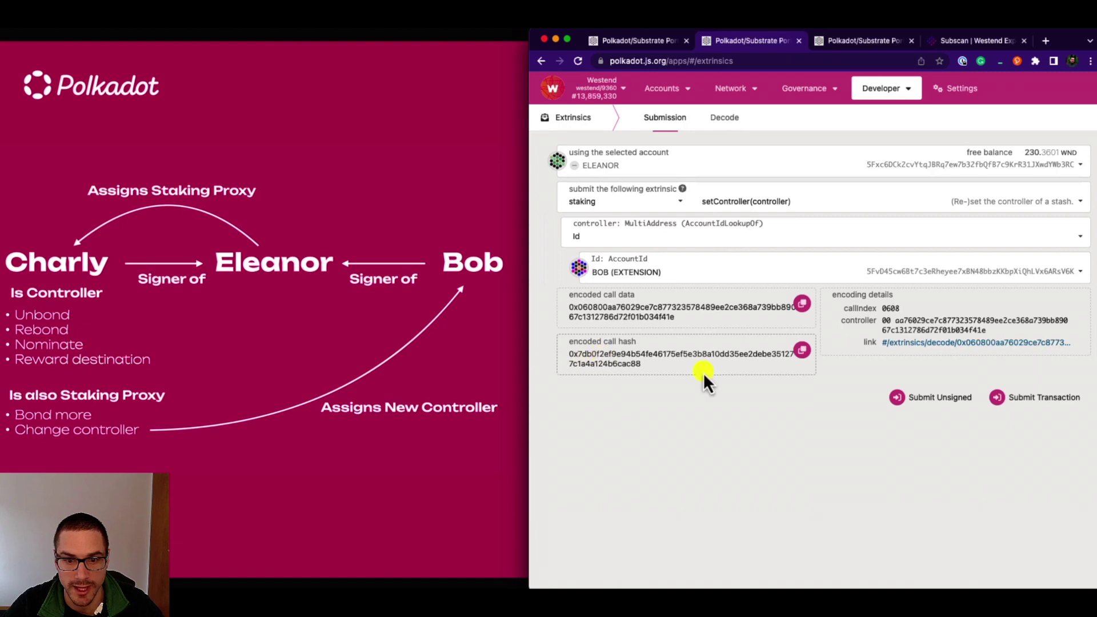
Copy the setController extrinsic's encoded call hash and paste it as the callHash of the announce extrinsic.
{"action": "left_click", "coordinate": [803, 352]}
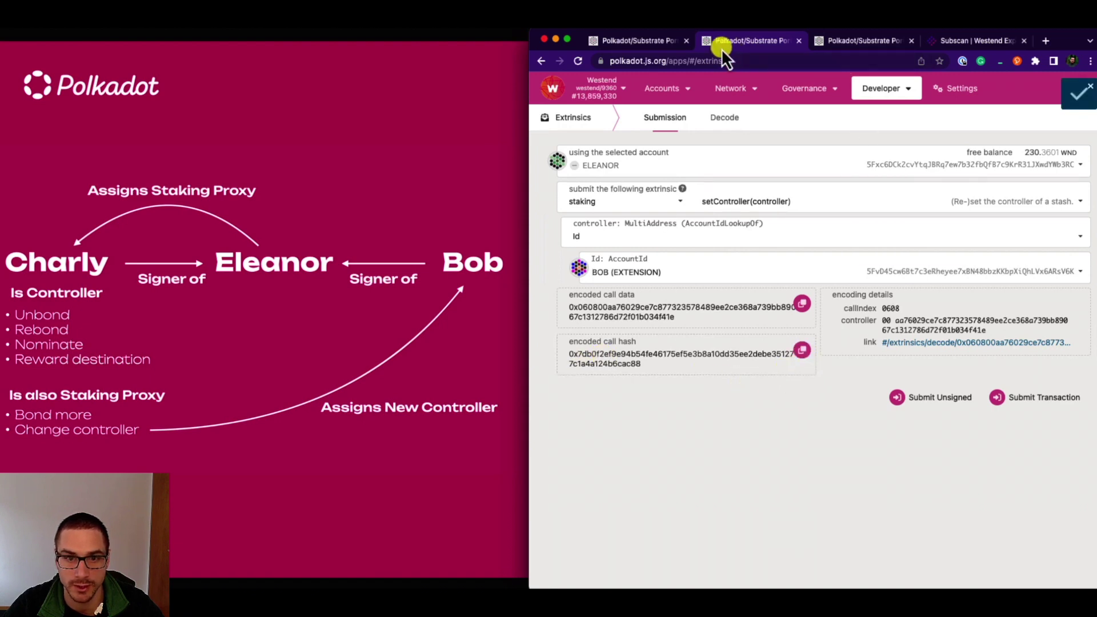
{"action": "left_click", "coordinate": [657, 41]}
{"action": "double_click", "coordinate": [648, 307]}
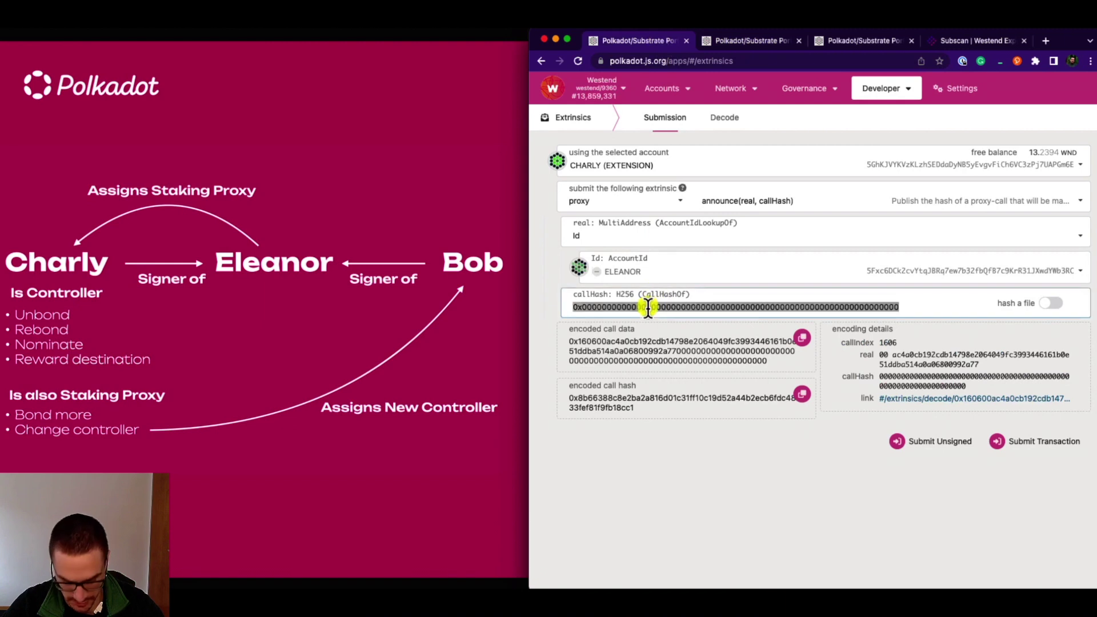
{"action": "type", "text": "0x7db0f2ef9e94b54fe46175ef5e3b8a10dd35ee2debe351277c1a4a124b6cac88"}
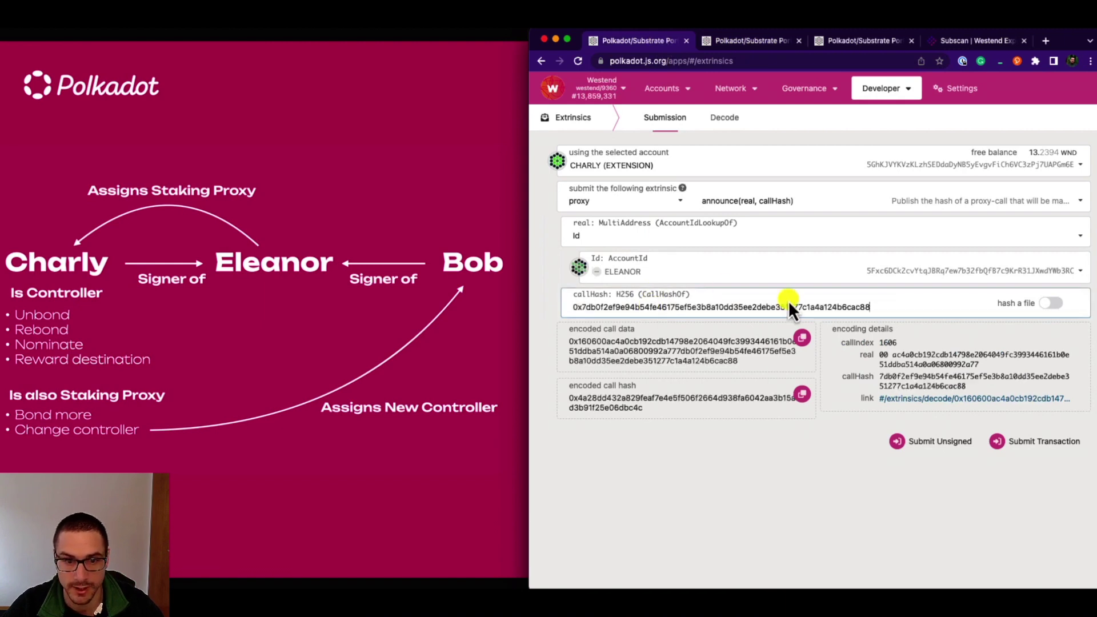
Submit the proxy announce transaction from the current controller account and sign it with the extension.
{"action": "left_click", "coordinate": [1008, 441]}
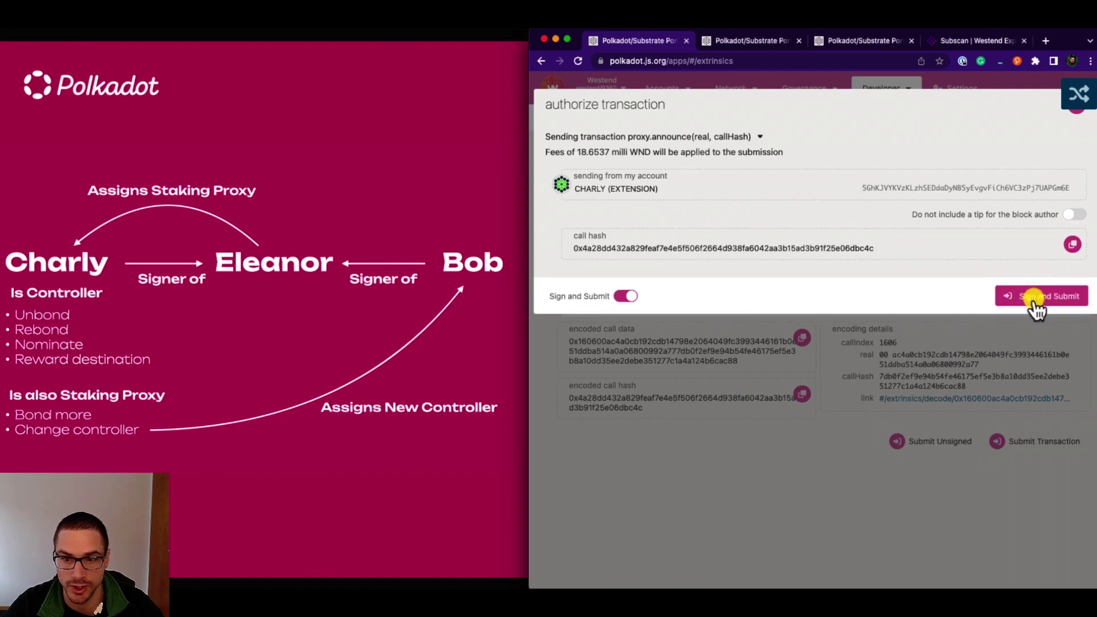
{"action": "left_click", "coordinate": [1034, 297]}
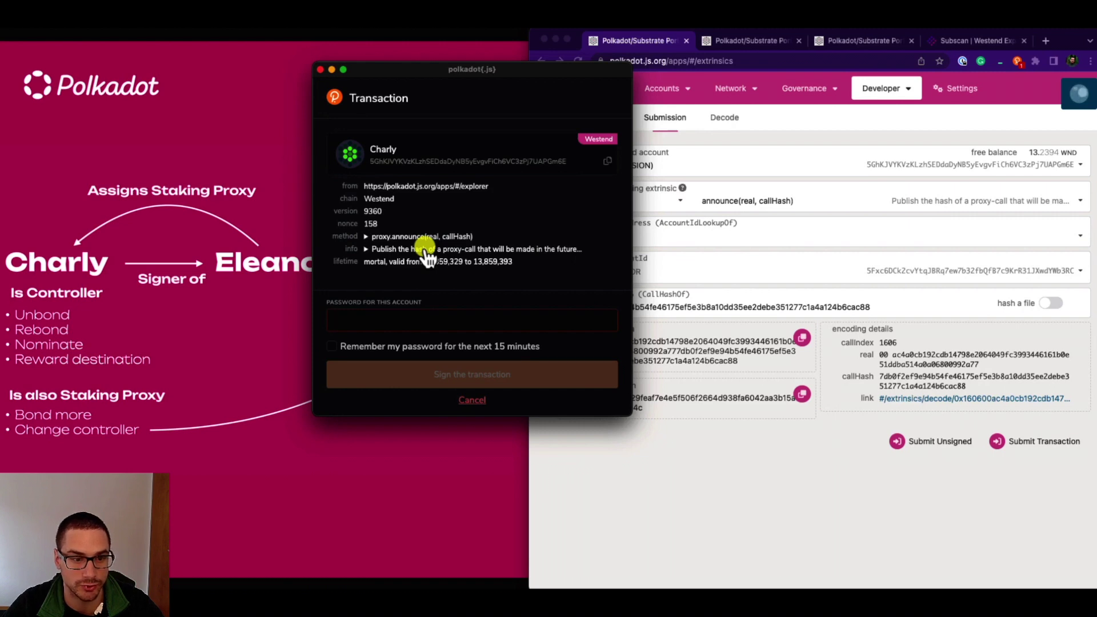
{"action": "left_click", "coordinate": [699, 106]}
Open the staking accounts overview and check which controller is assigned to the stash account.
{"action": "mouse_move", "coordinate": [674, 94]}
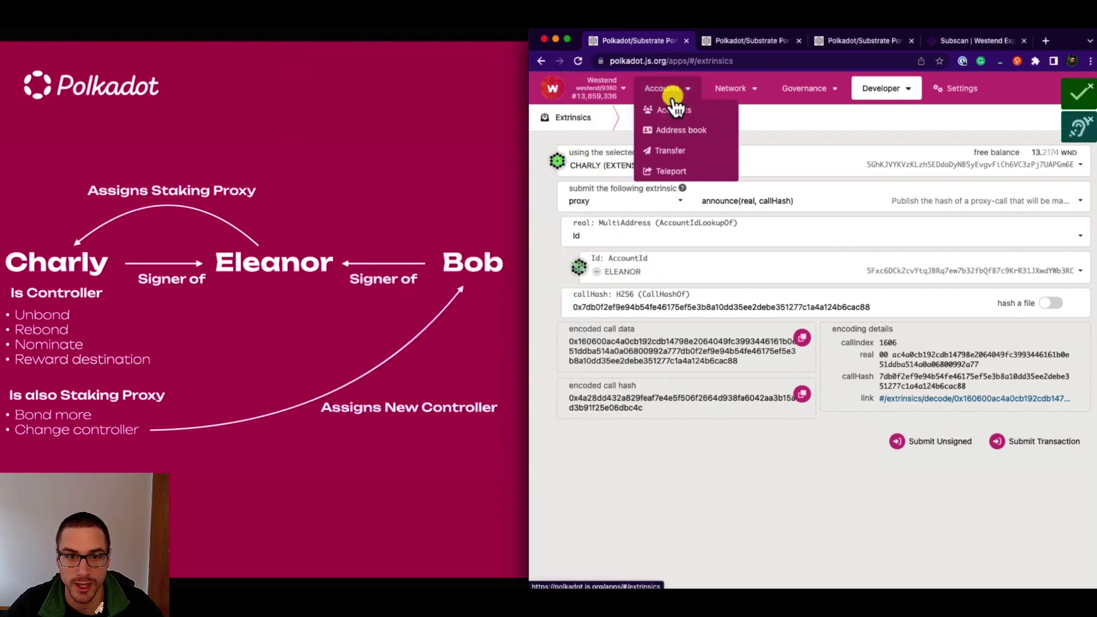
{"action": "mouse_move", "coordinate": [727, 89]}
{"action": "left_click", "coordinate": [731, 131]}
{"action": "left_click", "coordinate": [706, 118]}
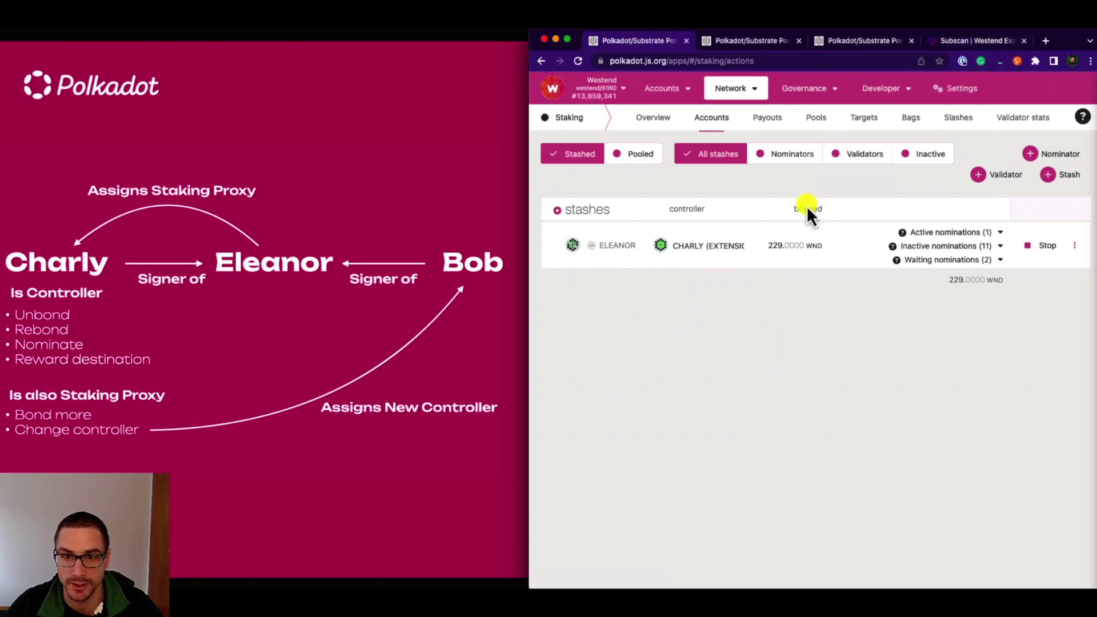
Copy the current controller's address, search for it on Subscan, and examine the account's most recent extrinsics for the announcement.
{"action": "left_click", "coordinate": [962, 41]}
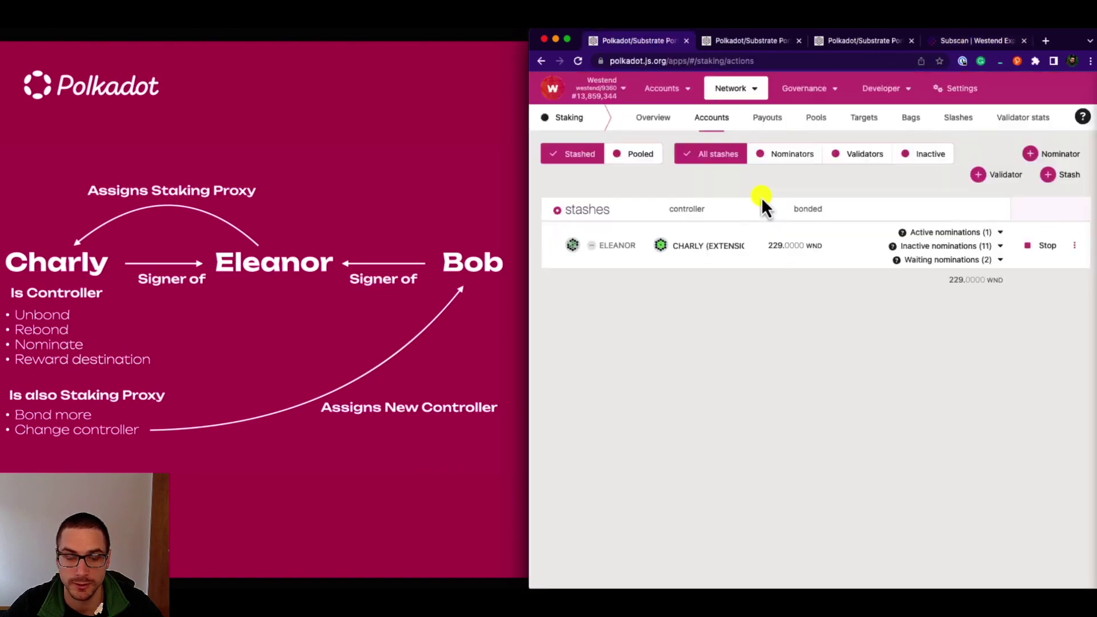
{"action": "left_click", "coordinate": [660, 245]}
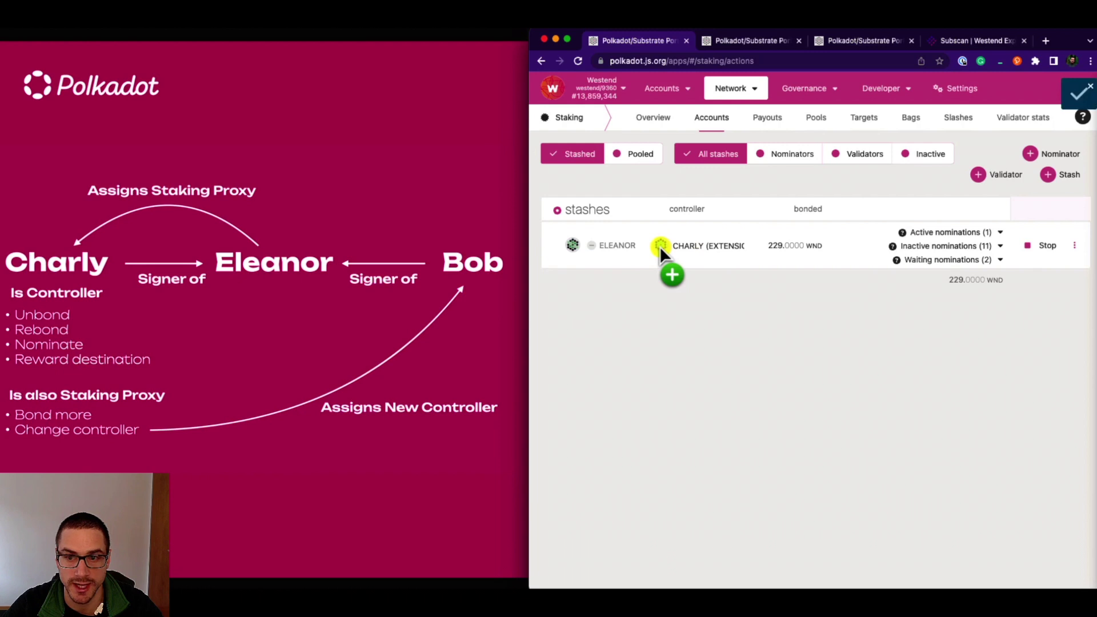
{"action": "left_click", "coordinate": [977, 41]}
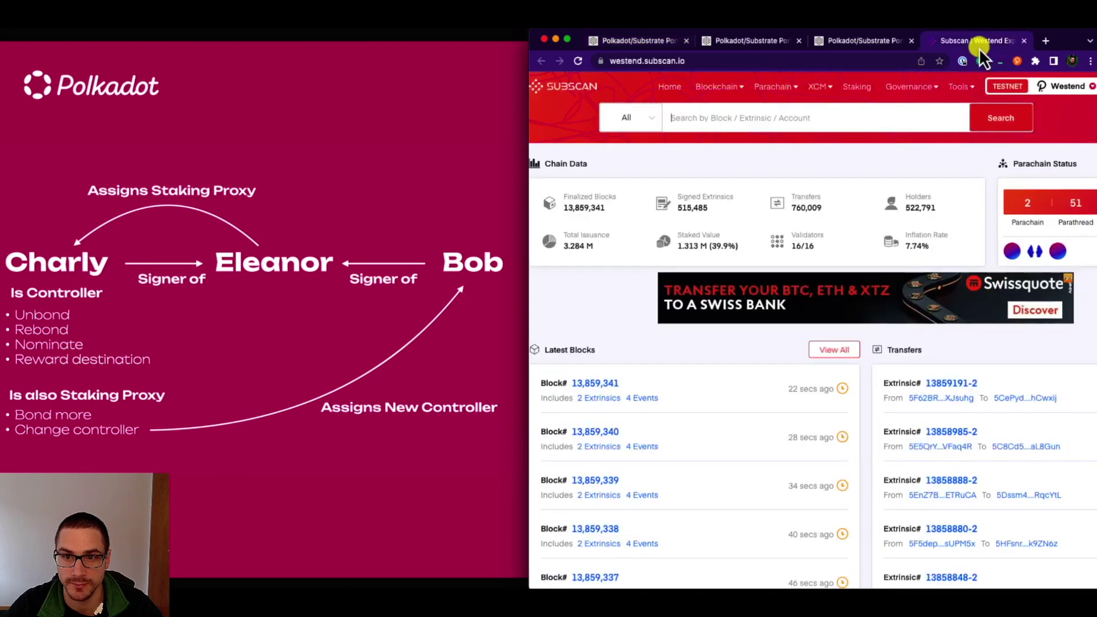
{"action": "left_click", "coordinate": [756, 117]}
{"action": "key", "text": "super+v"}
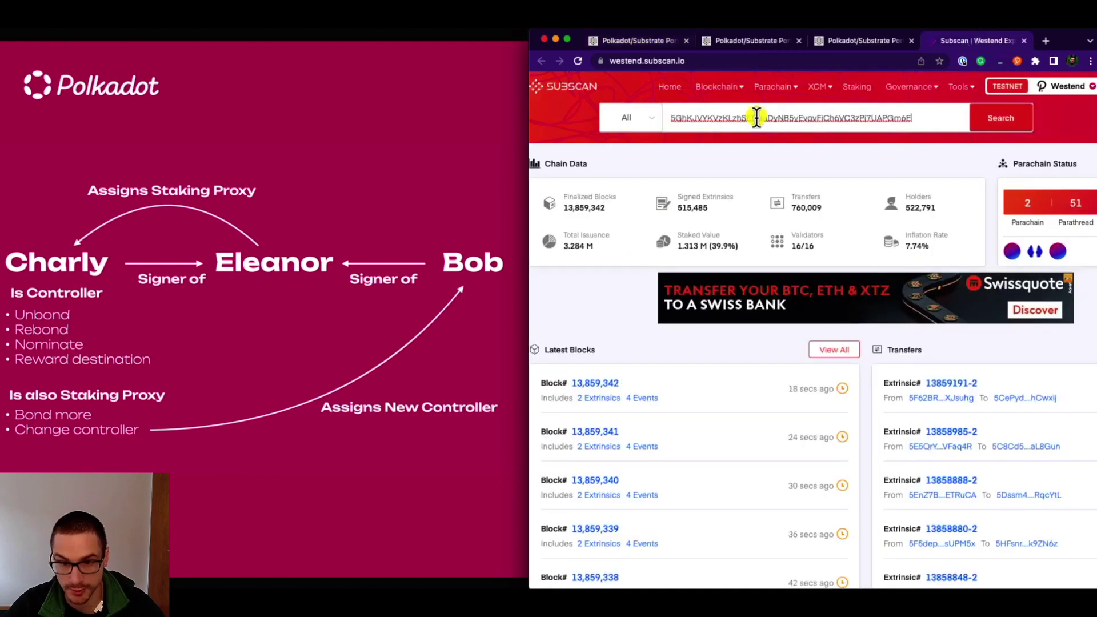
{"action": "left_click", "coordinate": [991, 120]}
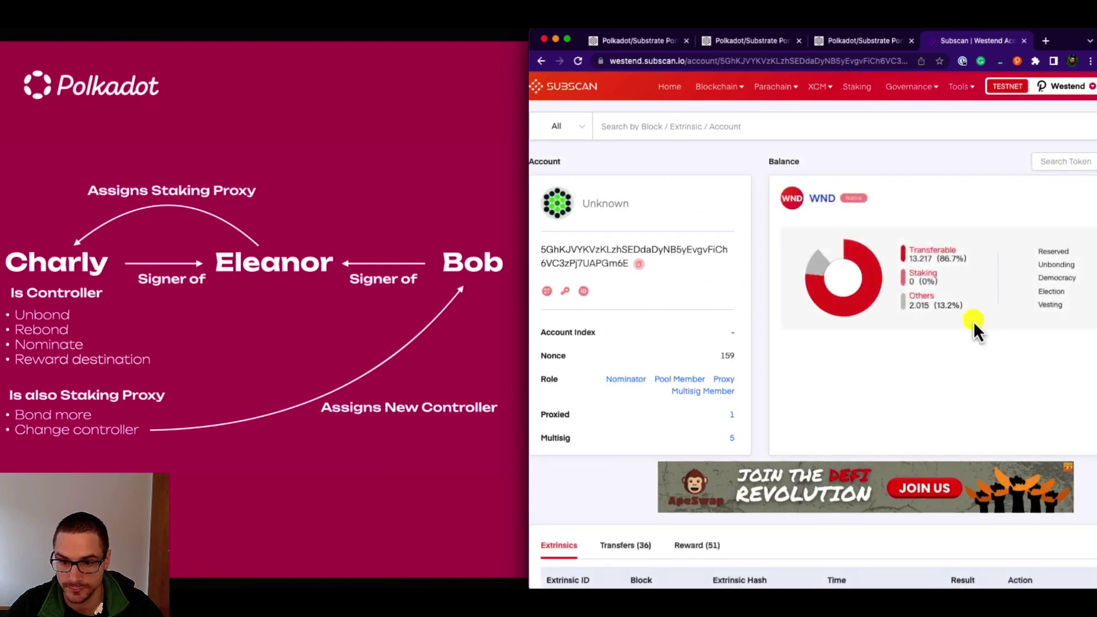
{"action": "scroll", "coordinate": [972, 320], "scroll_direction": "down", "scroll_amount": 3}
{"action": "scroll", "coordinate": [973, 320], "scroll_direction": "down", "scroll_amount": 2}
{"action": "mouse_move", "coordinate": [837, 365]}
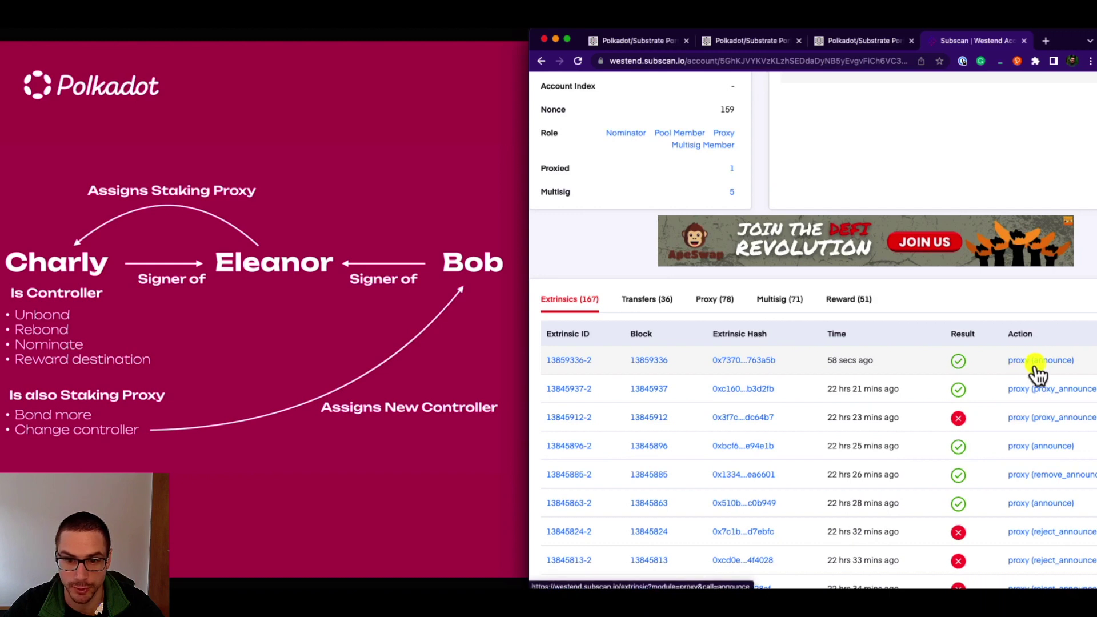
{"action": "scroll", "coordinate": [1037, 372], "scroll_direction": "up", "scroll_amount": 2}
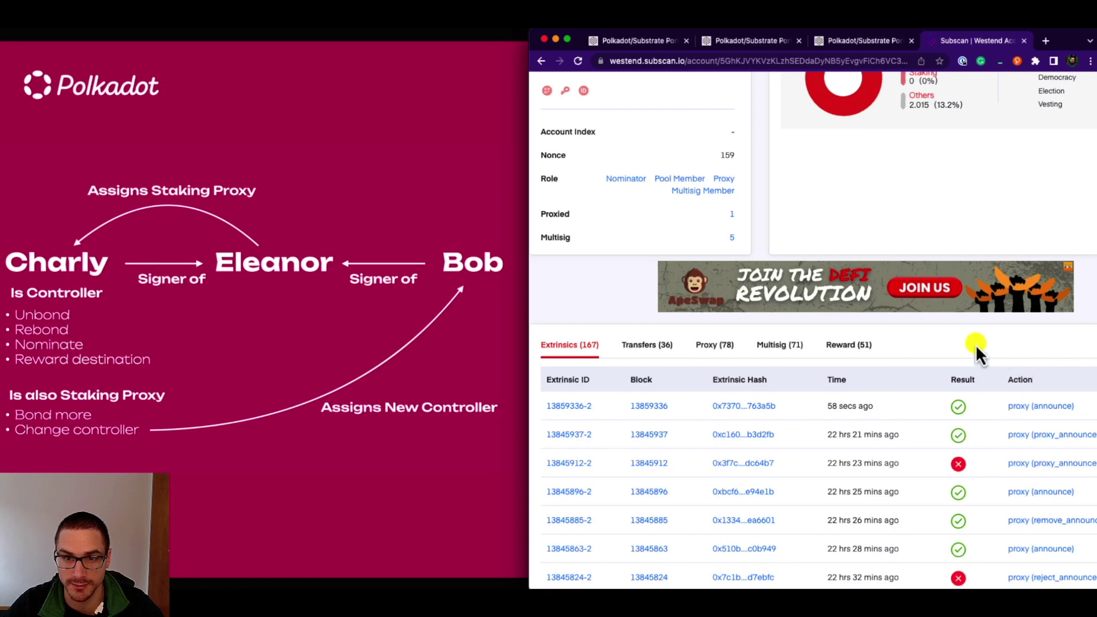
Back in Polkadot-JS, set up a proxy removeAnnouncement(real, callHash) extrinsic sent from the current controller, with the stash account as the real account.
{"action": "left_click", "coordinate": [752, 41]}
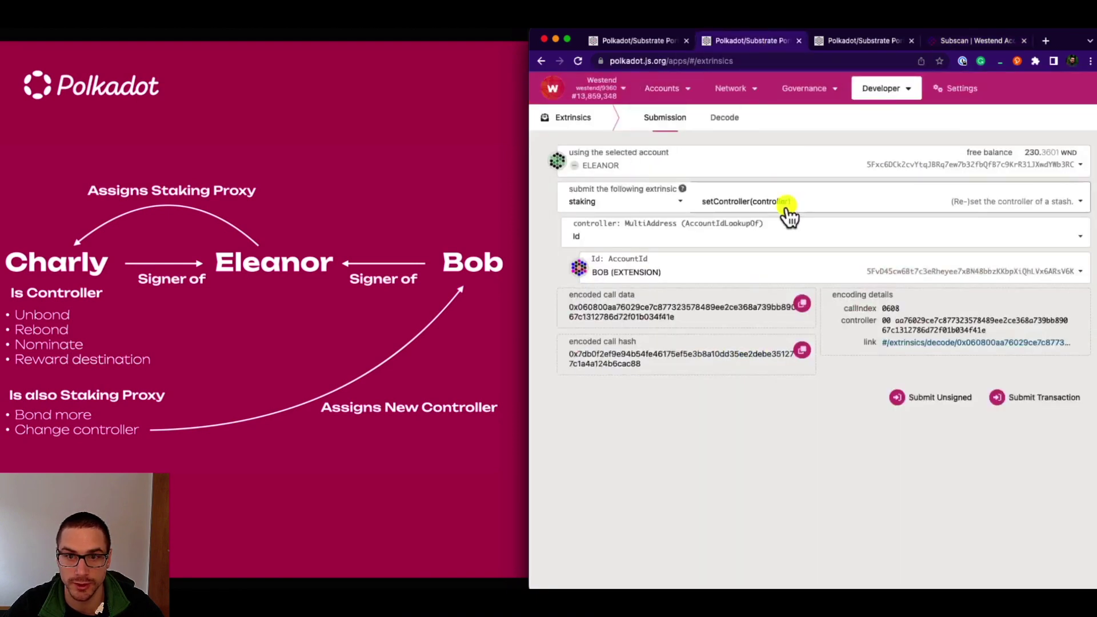
{"action": "left_click", "coordinate": [747, 172]}
{"action": "left_click", "coordinate": [653, 236]}
{"action": "left_click", "coordinate": [655, 205]}
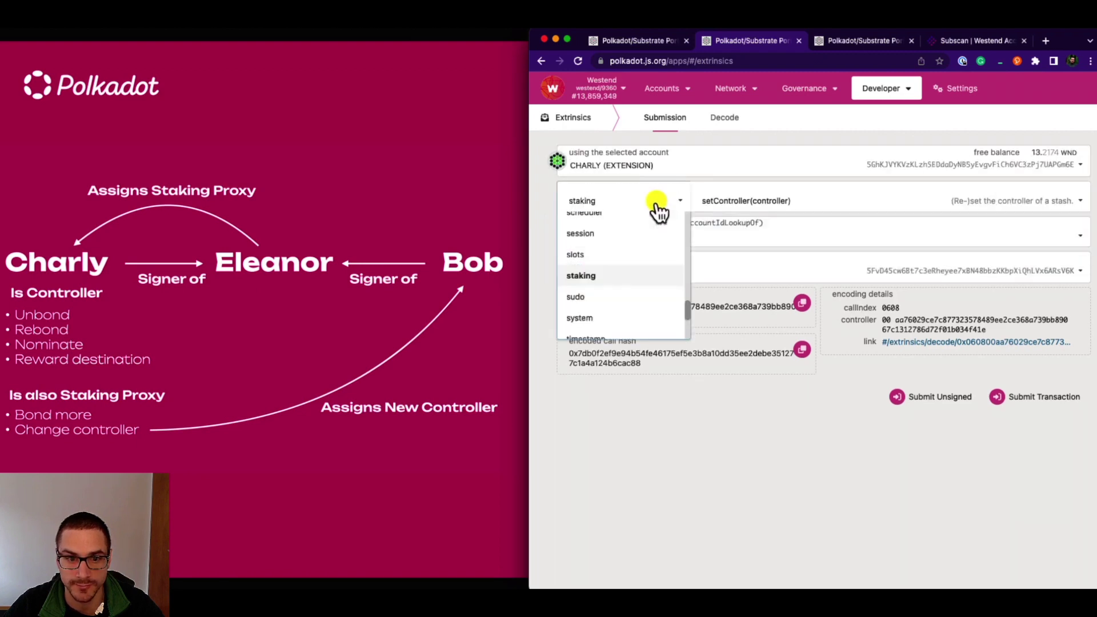
{"action": "scroll", "coordinate": [627, 292], "scroll_direction": "down", "scroll_amount": 4}
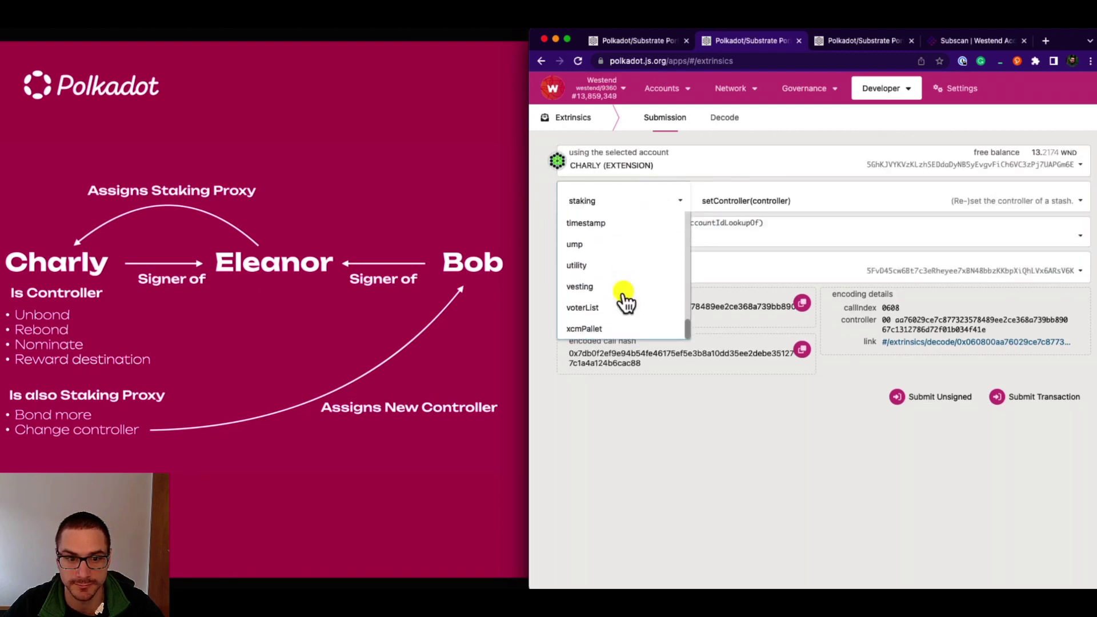
{"action": "type", "text": "proxy"}
{"action": "key", "text": "Return"}
{"action": "left_click", "coordinate": [763, 204]}
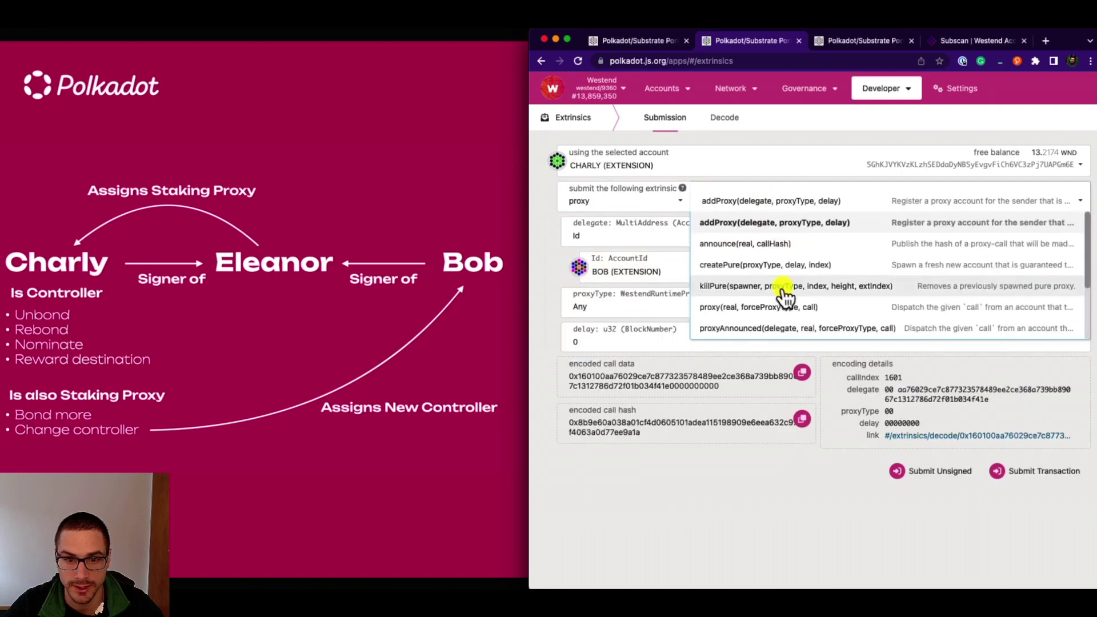
{"action": "scroll", "coordinate": [786, 294], "scroll_direction": "down", "scroll_amount": 3}
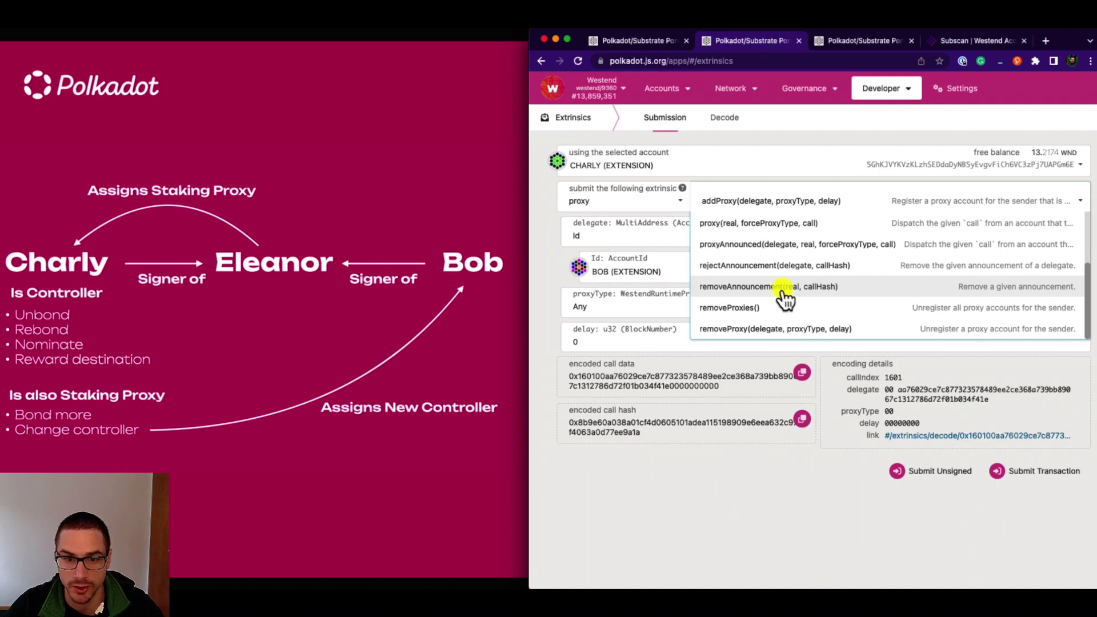
{"action": "left_click", "coordinate": [758, 288]}
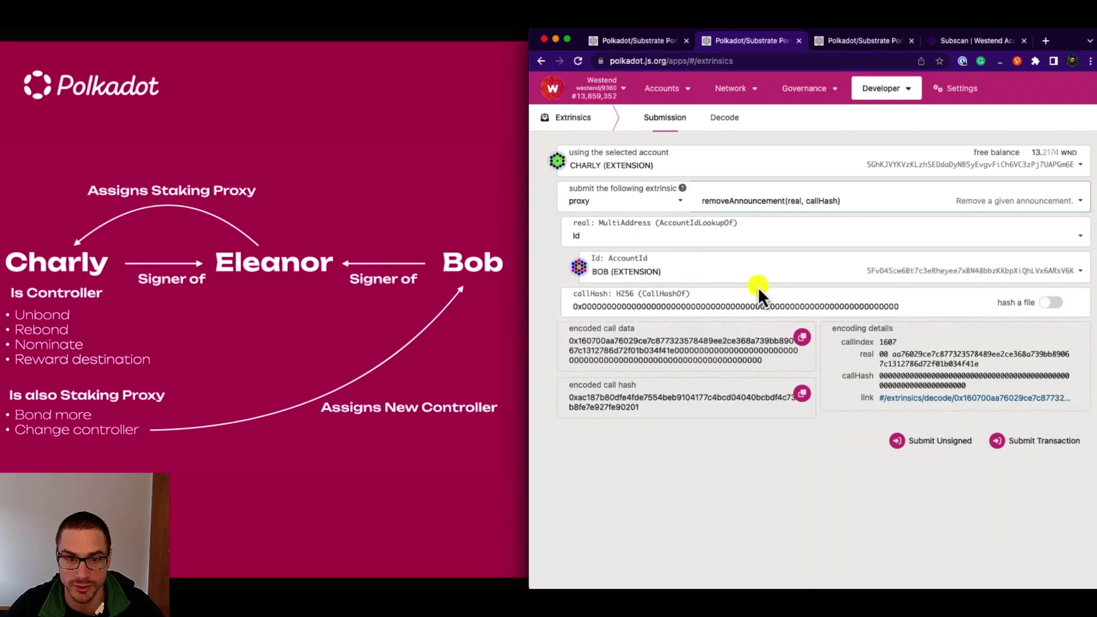
{"action": "left_click", "coordinate": [631, 272]}
{"action": "left_click", "coordinate": [641, 368]}
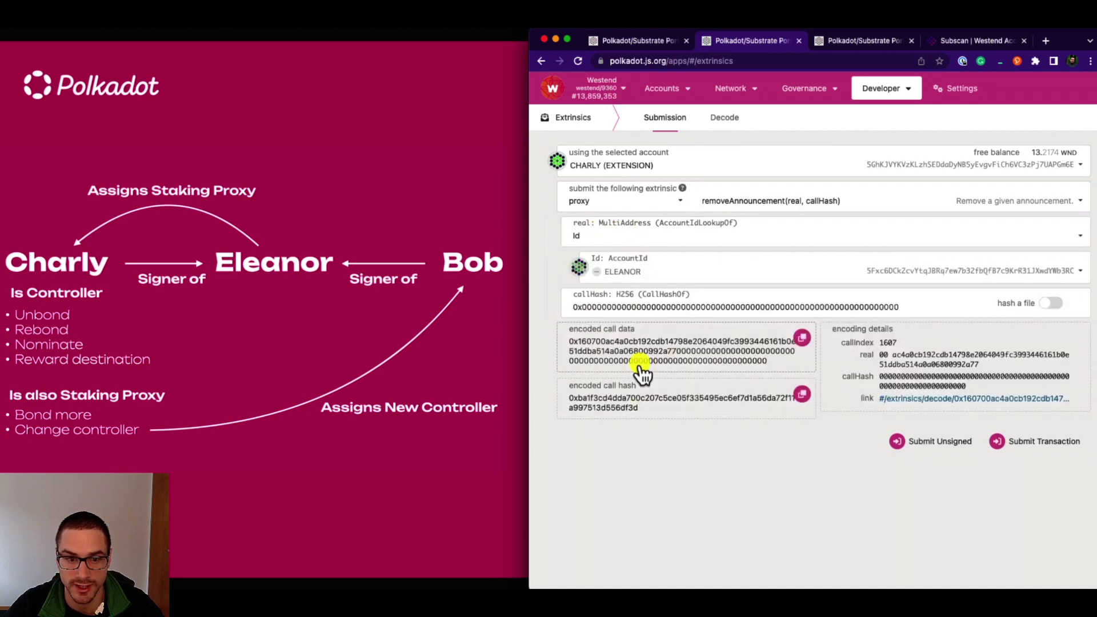
Copy the encoded call hash from the prepared setController extrinsic and paste it as the callHash of the removeAnnouncement extrinsic.
{"action": "left_click", "coordinate": [846, 39]}
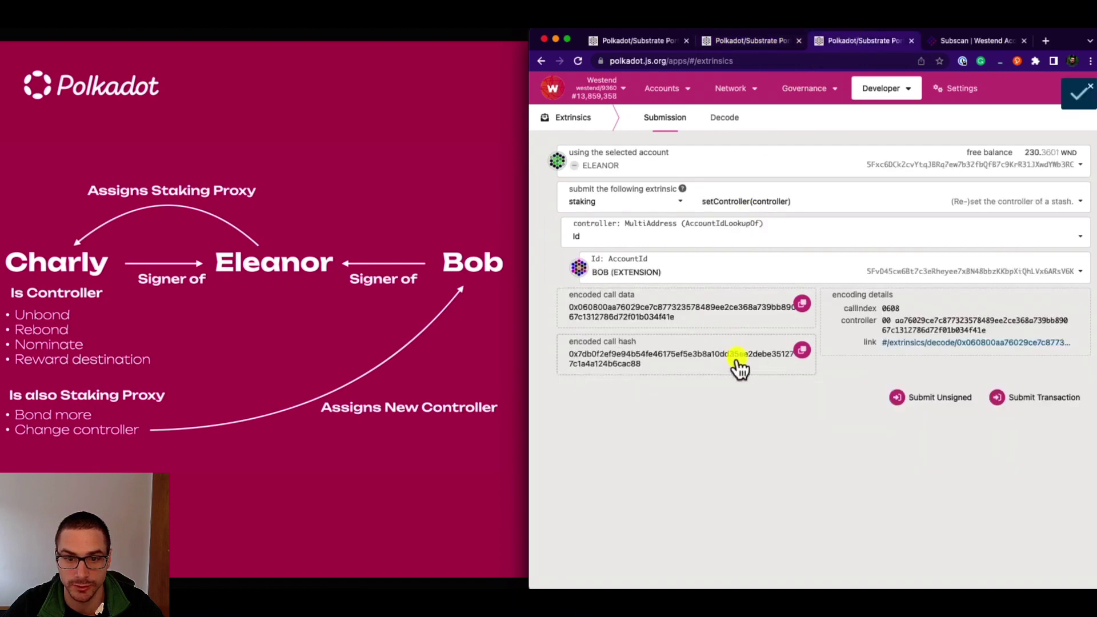
{"action": "left_click", "coordinate": [802, 349]}
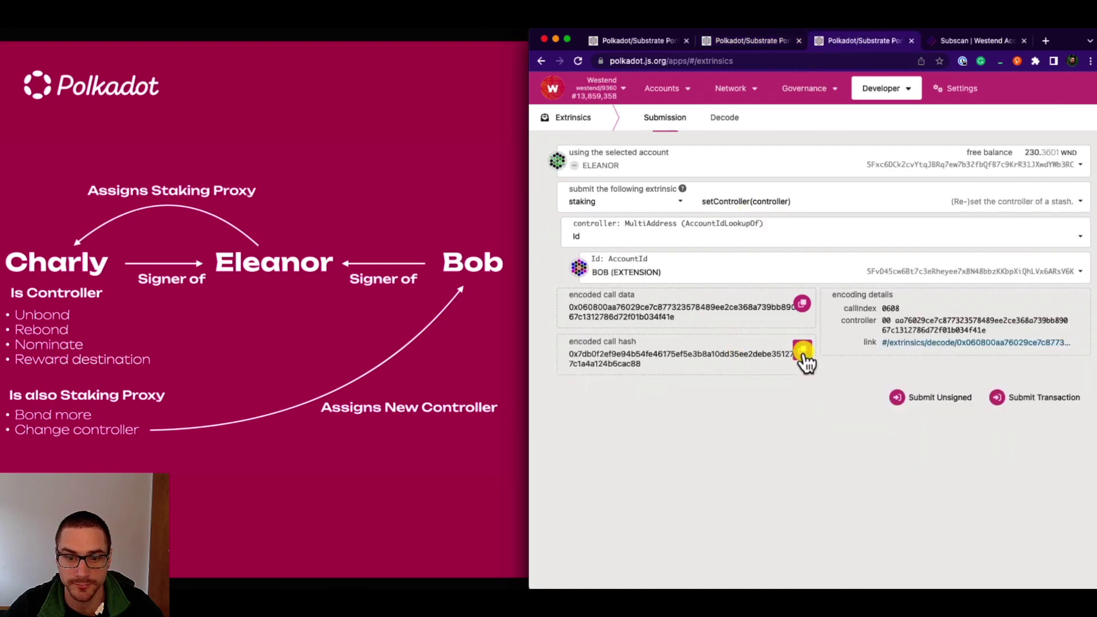
{"action": "left_click", "coordinate": [759, 42]}
{"action": "double_click", "coordinate": [689, 312]}
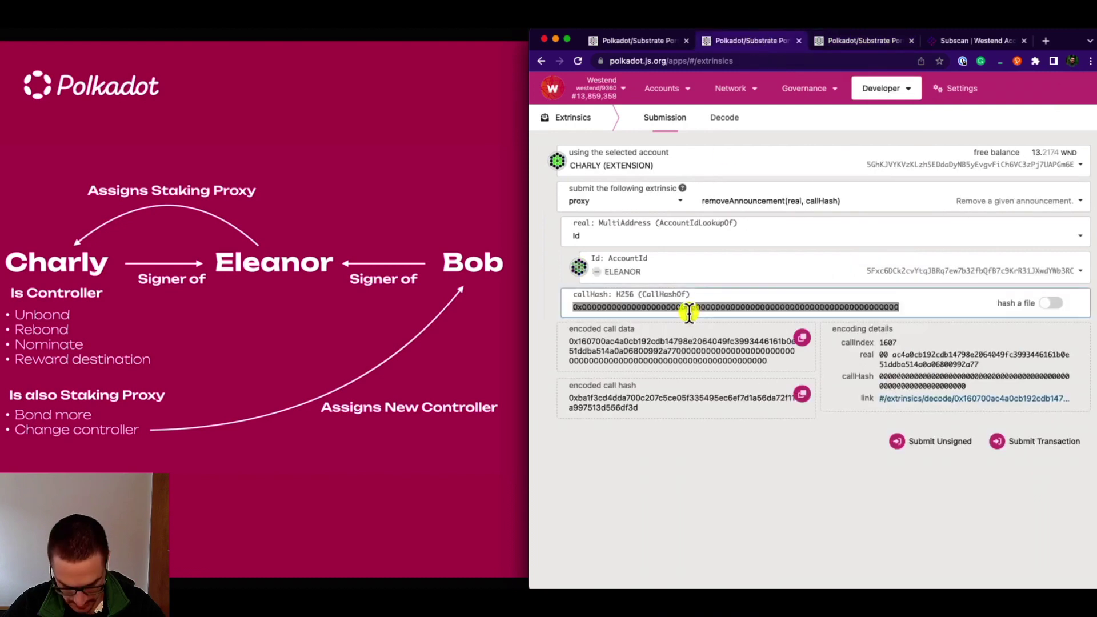
{"action": "key", "text": "super+v"}
Sign and submit the removeAnnouncement transaction, and return to the controller's account page on Subscan.
{"action": "left_click", "coordinate": [1018, 441]}
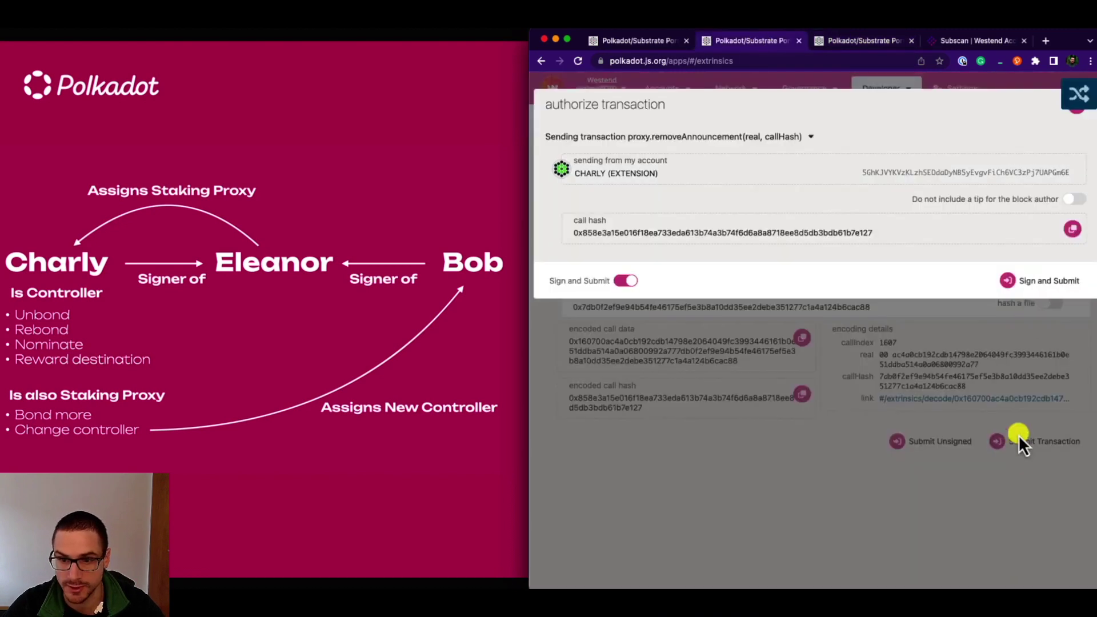
{"action": "left_click", "coordinate": [1033, 281]}
{"action": "left_click", "coordinate": [988, 64]}
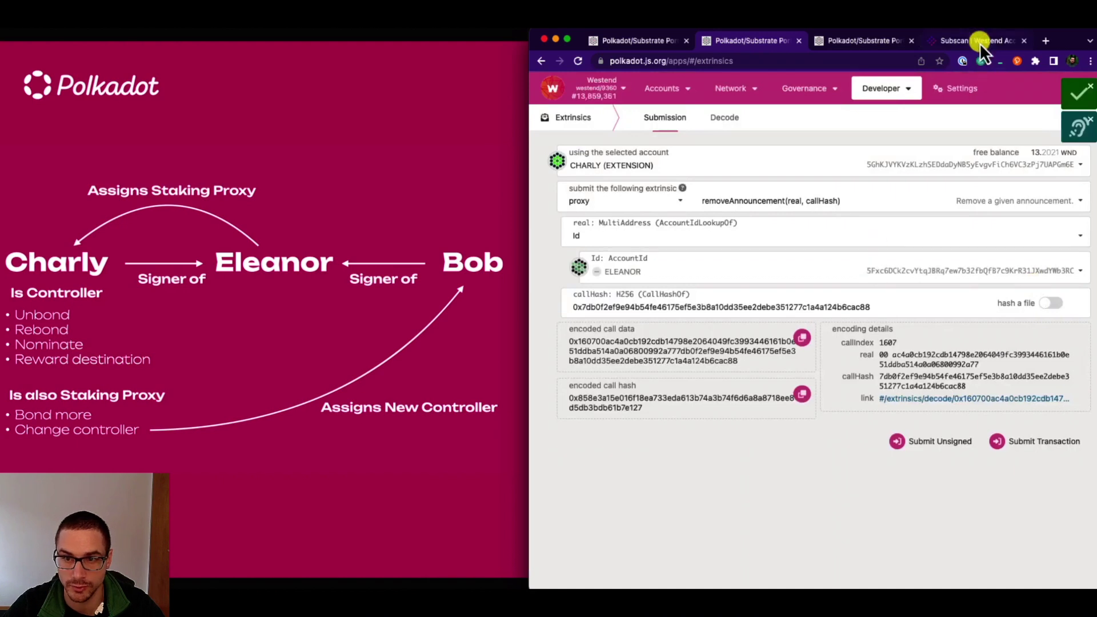
{"action": "left_click", "coordinate": [980, 43]}
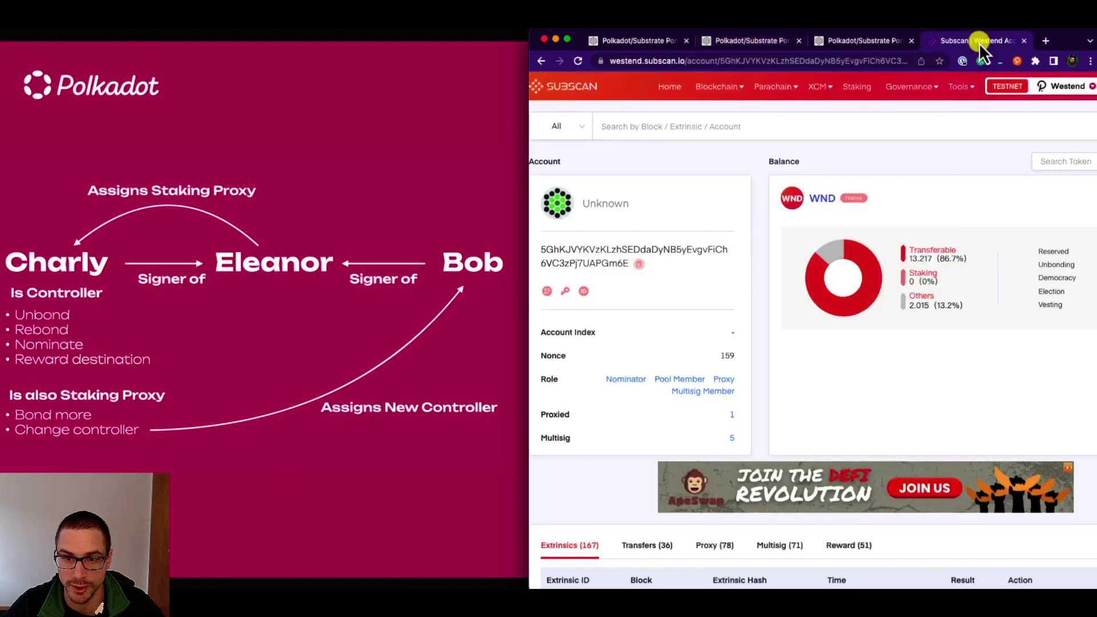
Refresh the controller's Subscan page to check the latest extrinsics, and reload Polkadot-JS's staking accounts page to check the stash's controller.
{"action": "left_click", "coordinate": [579, 60]}
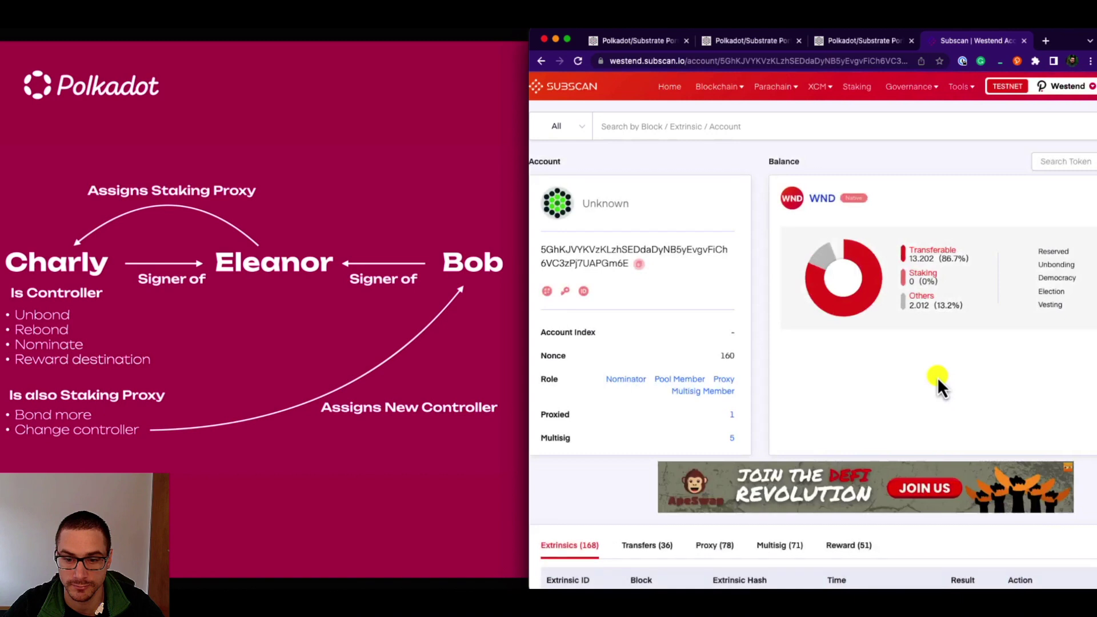
{"action": "scroll", "coordinate": [937, 379], "scroll_direction": "down", "scroll_amount": 5}
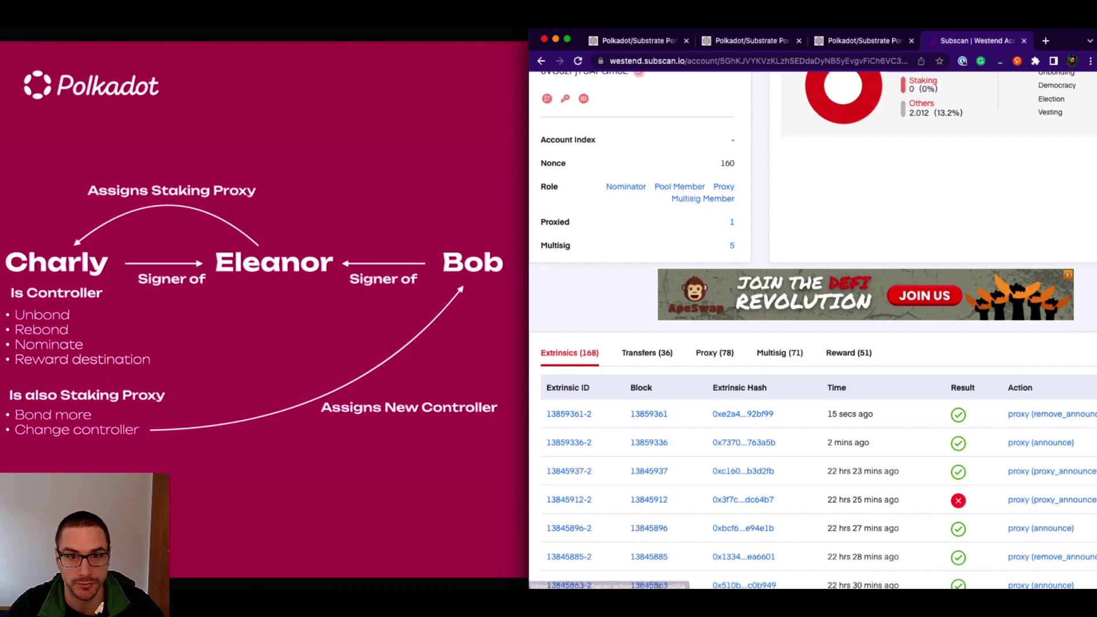
{"action": "left_click", "coordinate": [663, 43]}
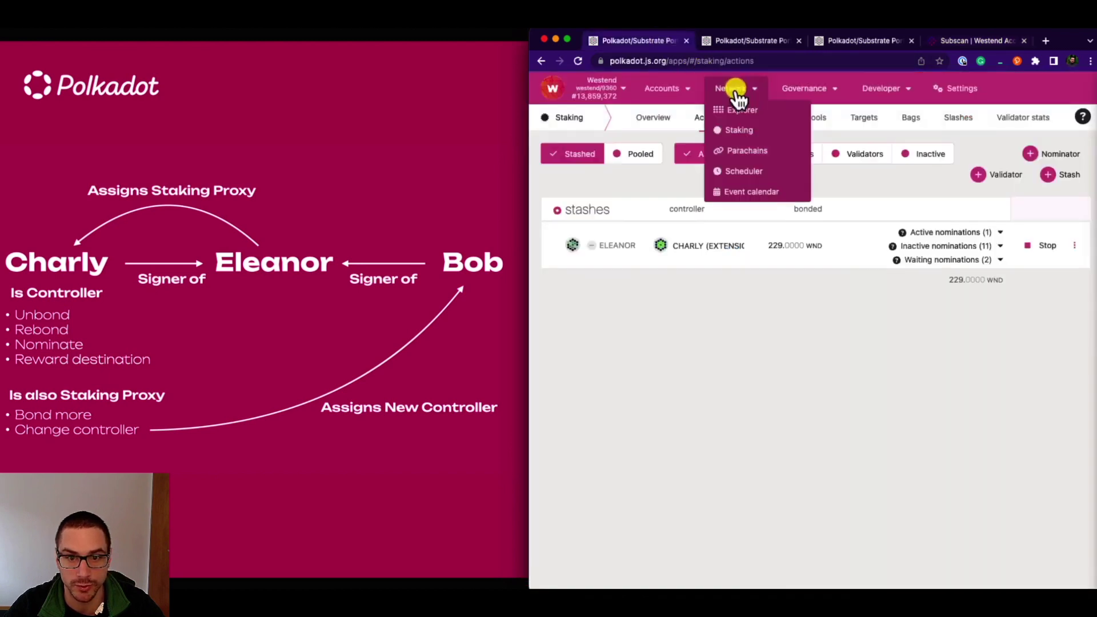
{"action": "left_click", "coordinate": [577, 61]}
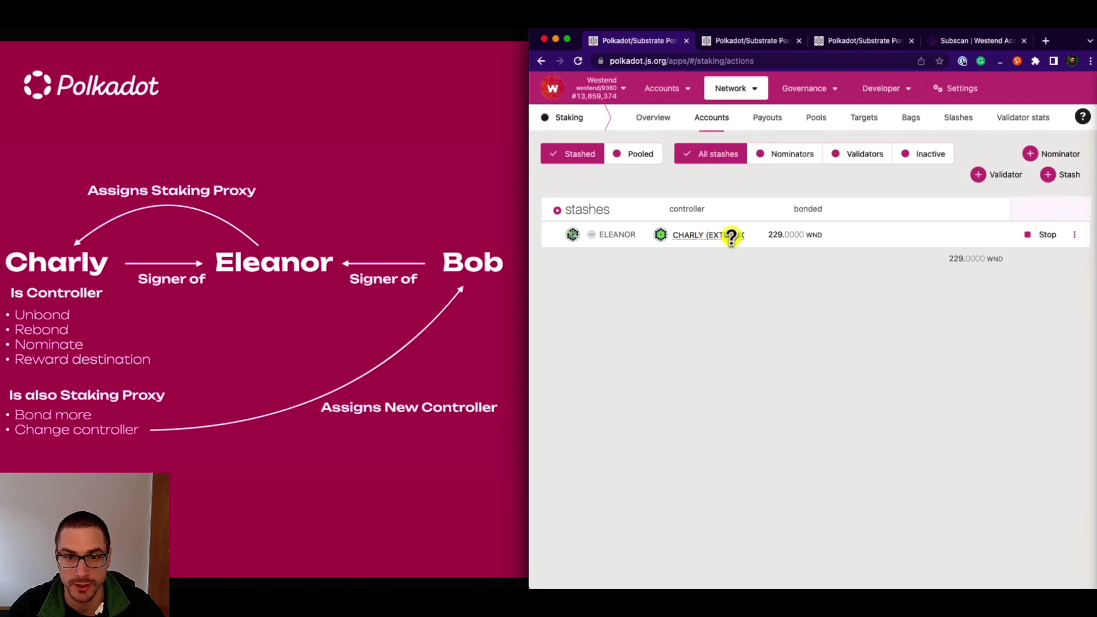
Set up a proxy announce(real, callHash) extrinsic sent from the current controller, with the stash account as the real account.
{"action": "left_click", "coordinate": [749, 42]}
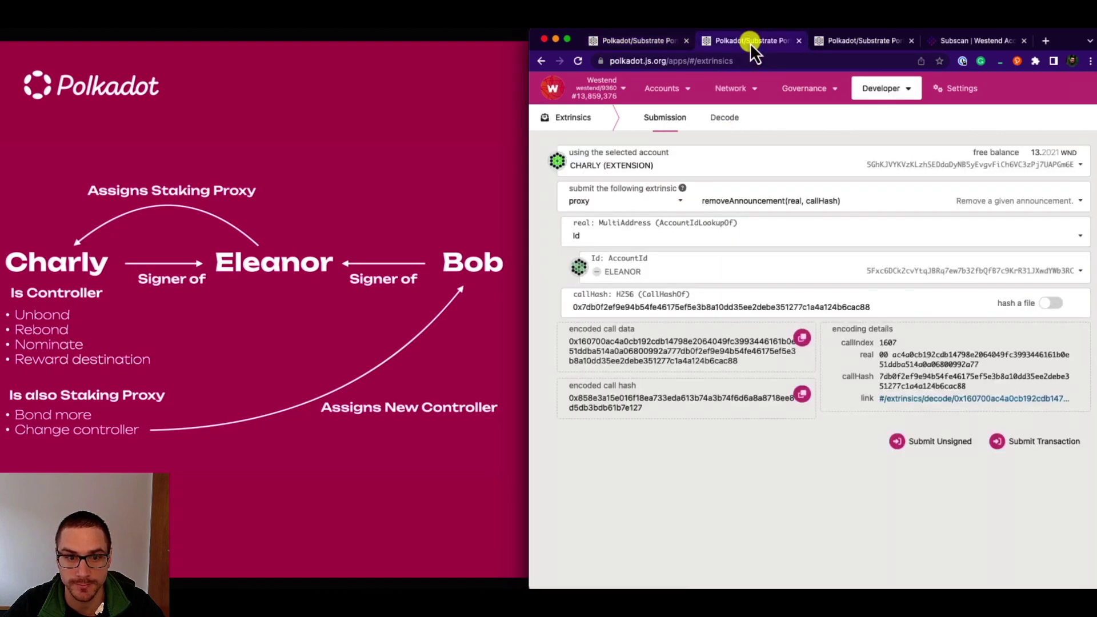
{"action": "left_click", "coordinate": [724, 204]}
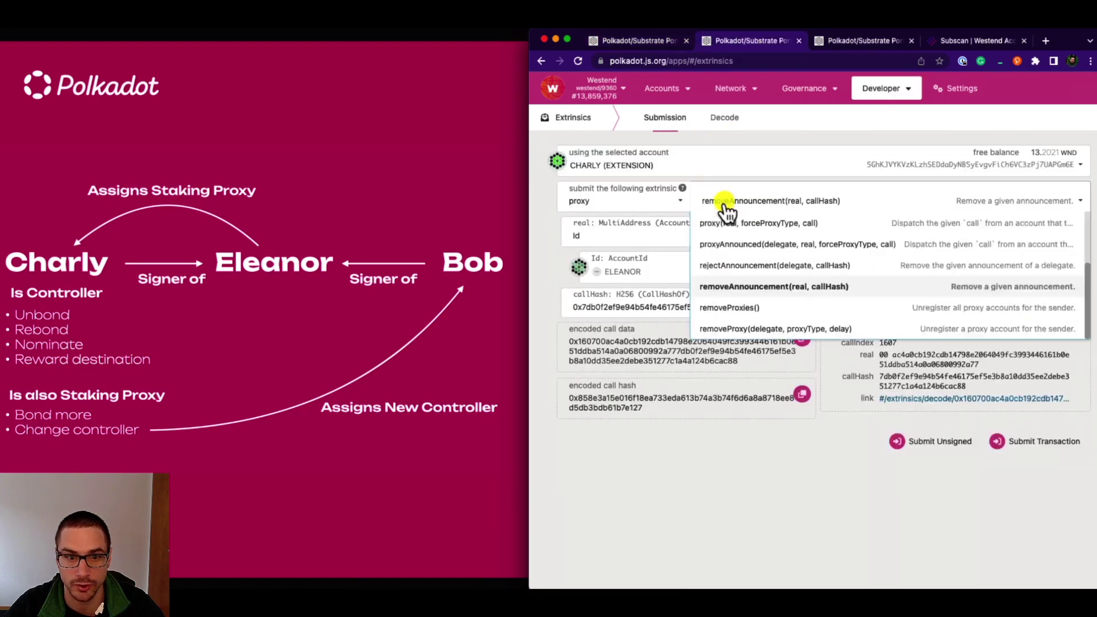
{"action": "scroll", "coordinate": [719, 209], "scroll_direction": "up", "scroll_amount": 5}
{"action": "left_click", "coordinate": [763, 244]}
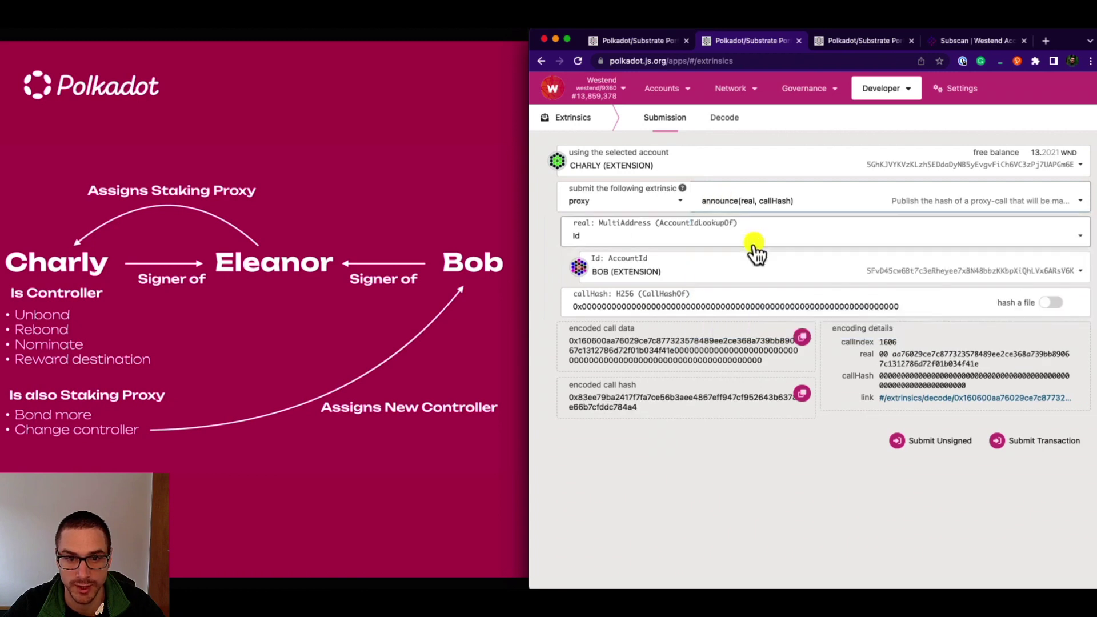
{"action": "left_click", "coordinate": [652, 272]}
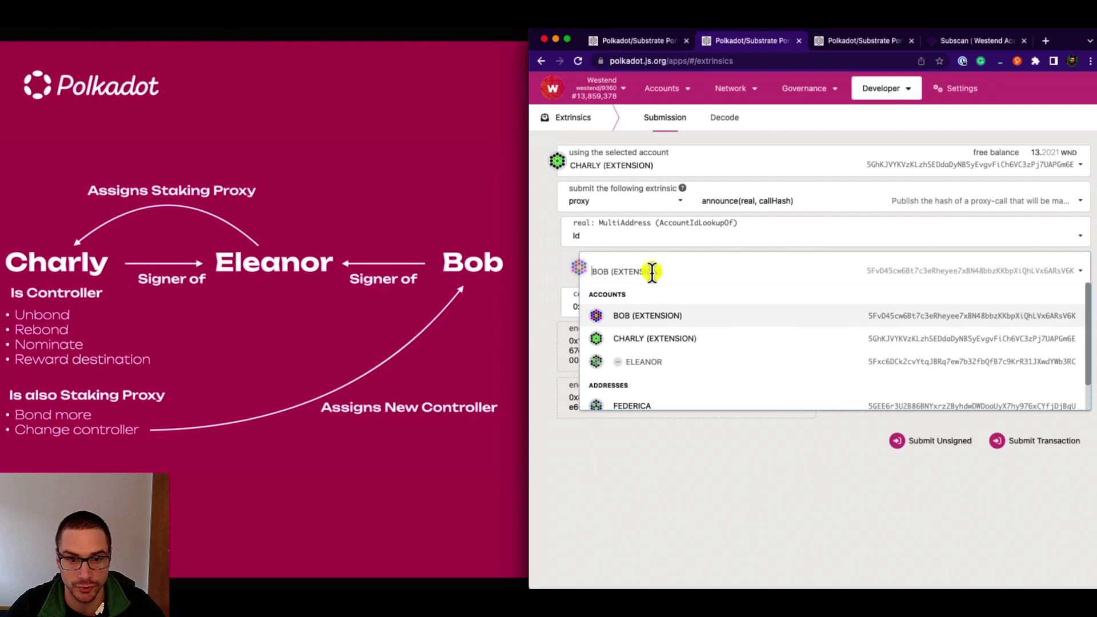
{"action": "left_click", "coordinate": [657, 365]}
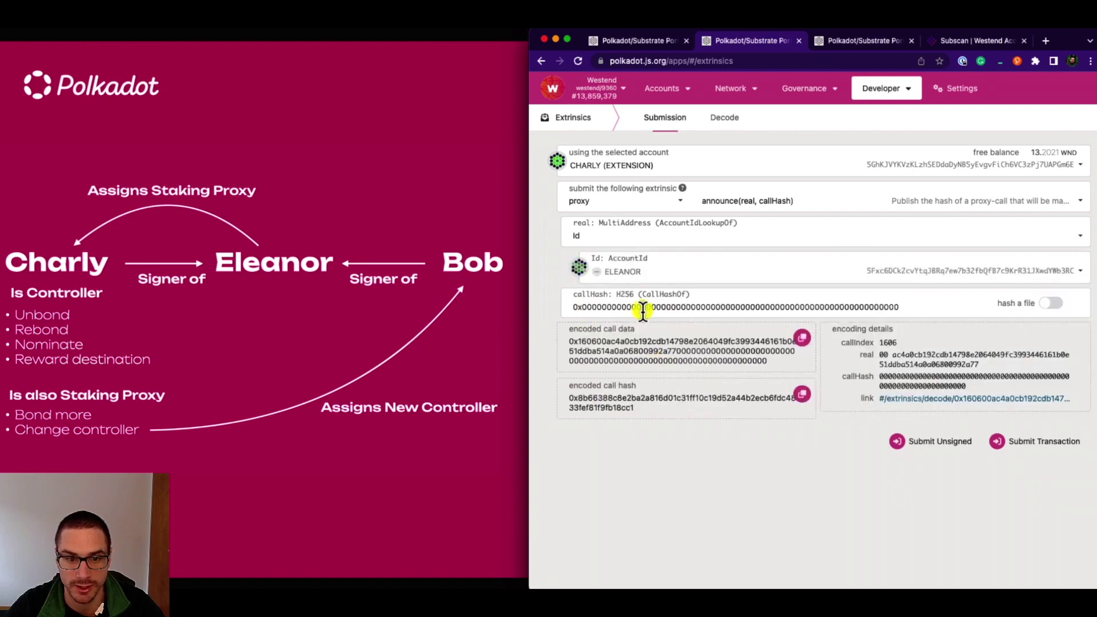
Paste the prepared setController extrinsic's encoded call hash as the announcement's callHash, and sign and submit the announce transaction.
{"action": "left_click", "coordinate": [873, 44]}
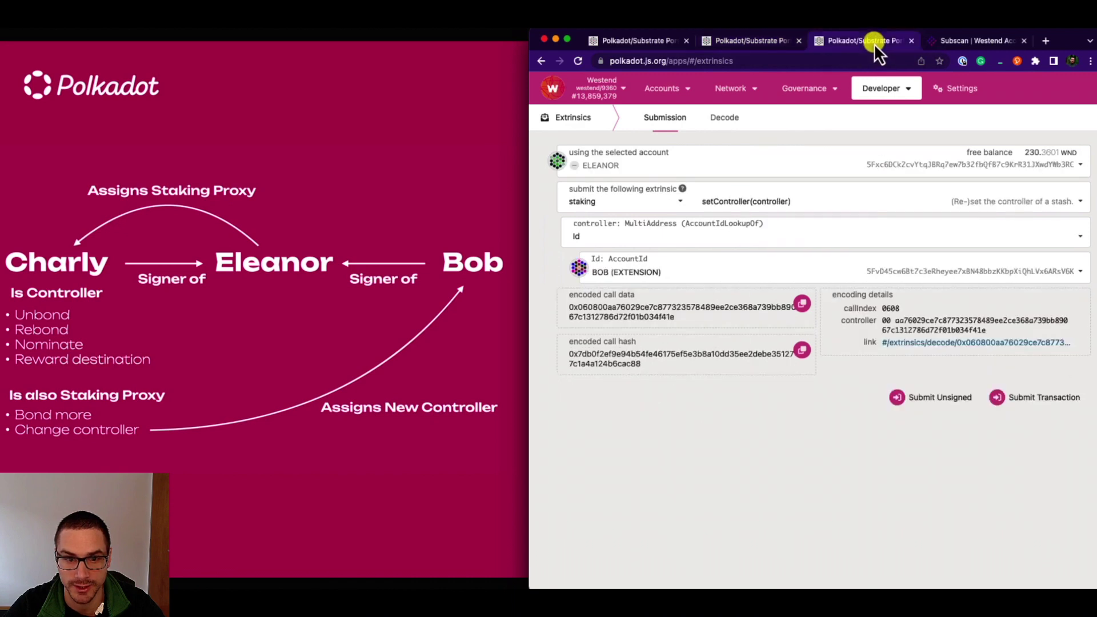
{"action": "left_click", "coordinate": [803, 351]}
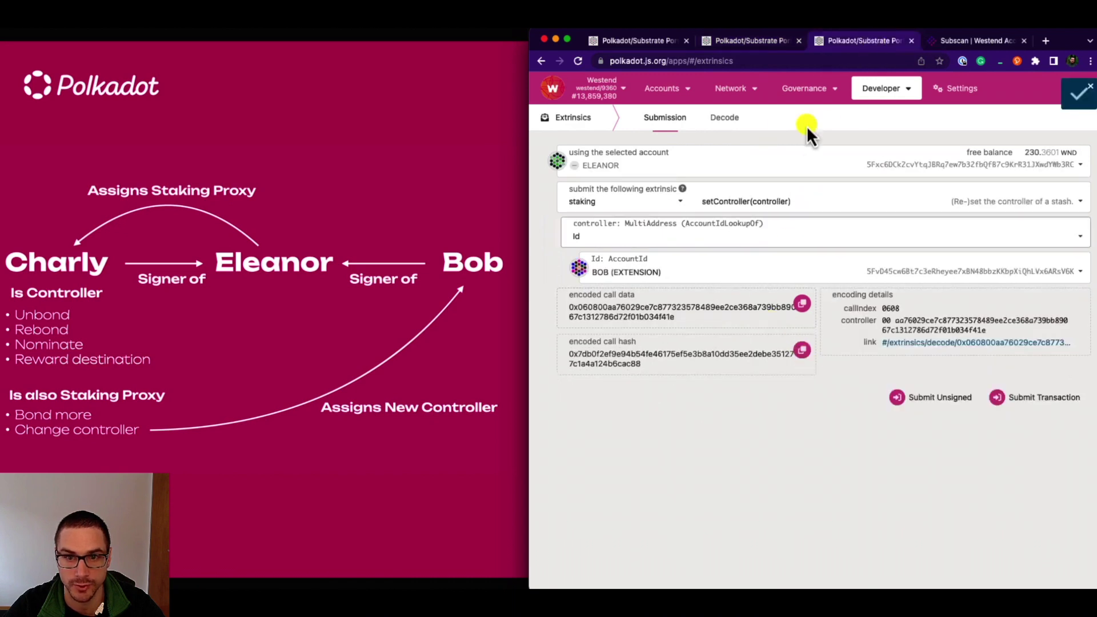
{"action": "left_click", "coordinate": [754, 42]}
{"action": "left_click", "coordinate": [692, 298]}
{"action": "triple_click", "coordinate": [692, 298]}
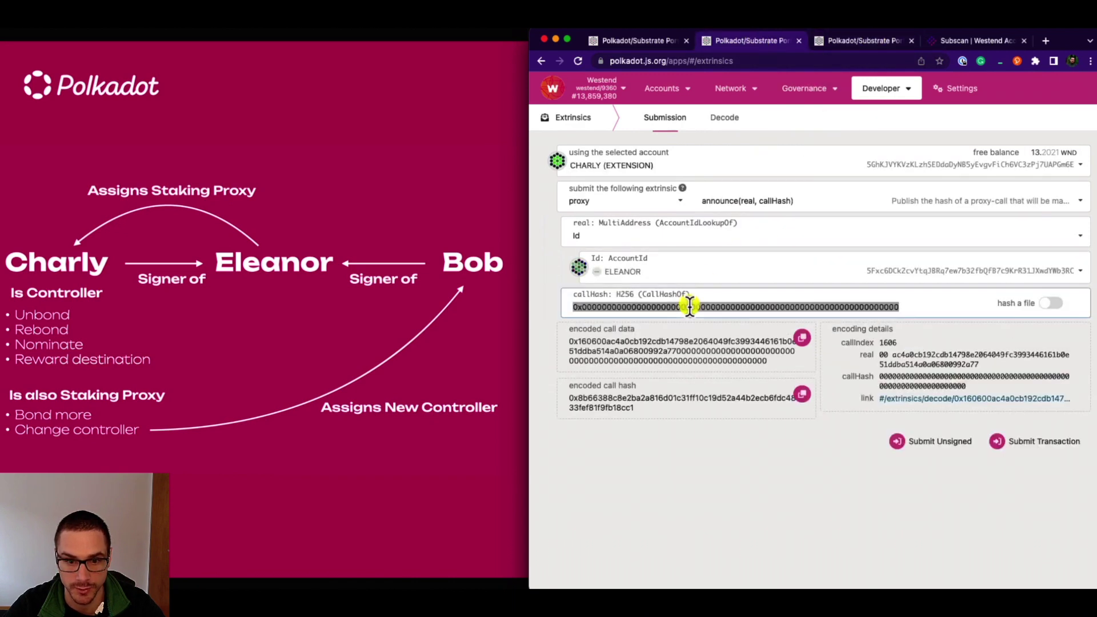
{"action": "key", "text": "ctrl+v"}
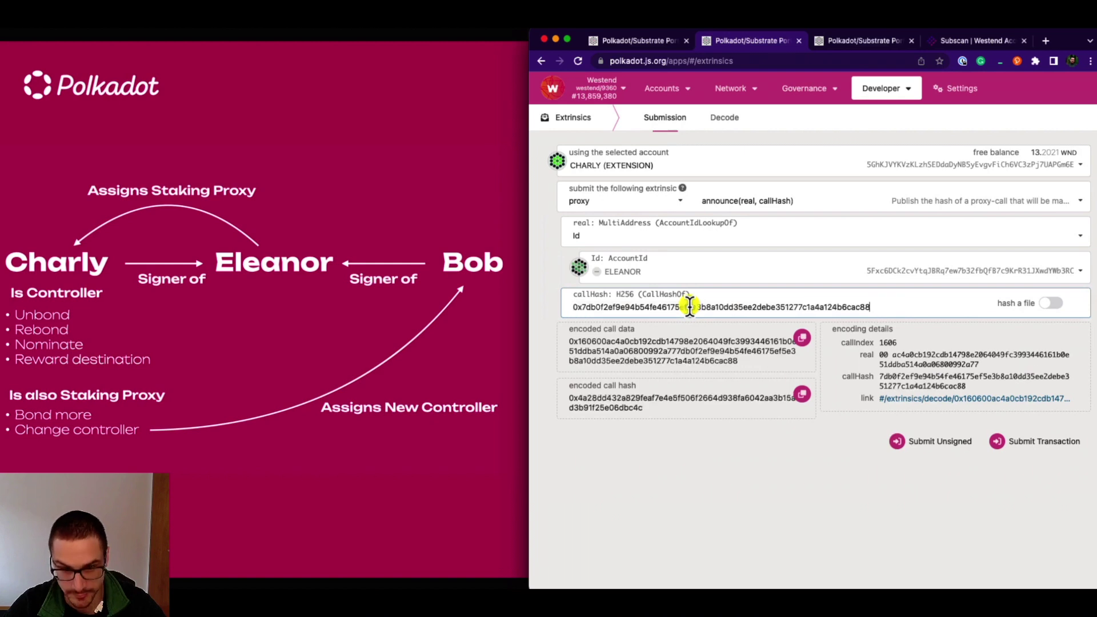
{"action": "left_click", "coordinate": [1031, 443]}
{"action": "left_click", "coordinate": [1025, 282]}
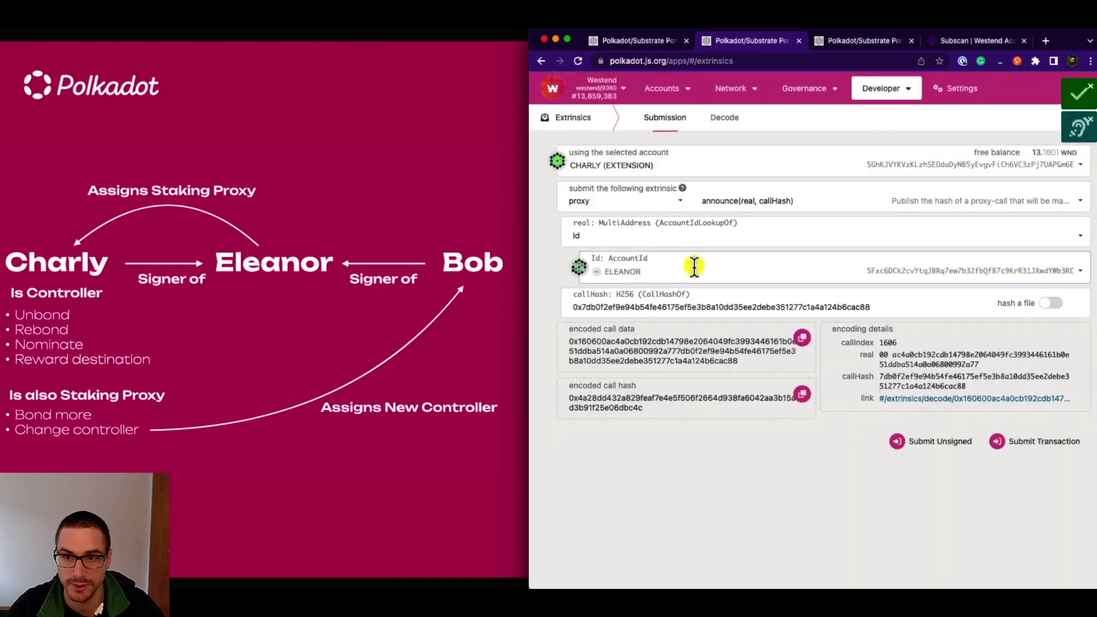
Refresh the controller's account page on Subscan and examine the newest announce extrinsic and its timestamp.
{"action": "left_click", "coordinate": [961, 43]}
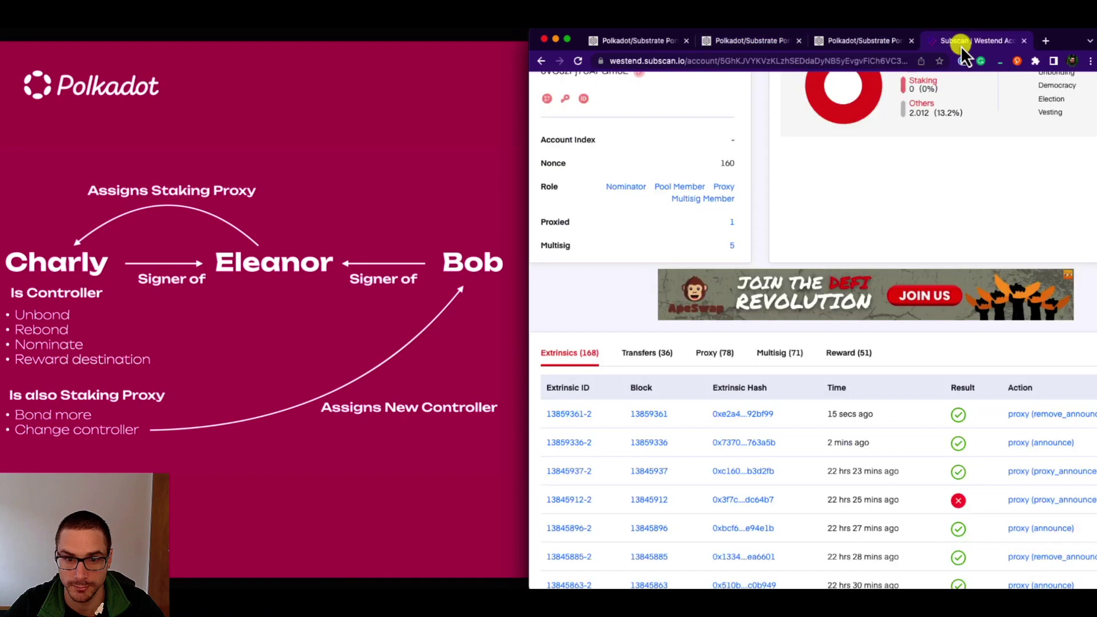
{"action": "scroll", "coordinate": [920, 189], "scroll_direction": "up", "scroll_amount": 5}
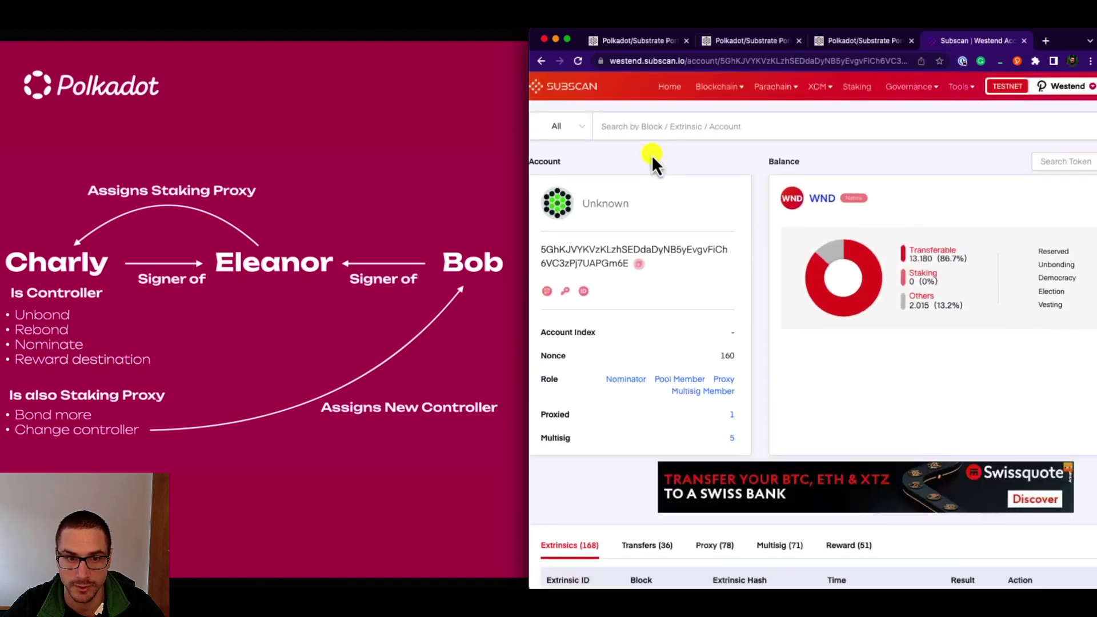
{"action": "left_click", "coordinate": [578, 62]}
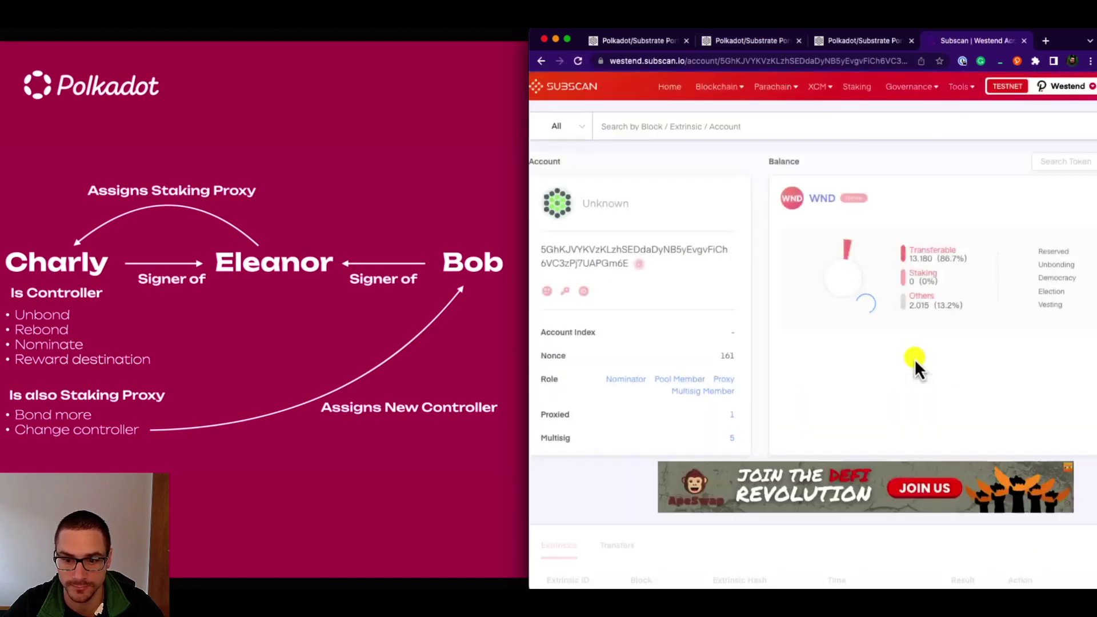
{"action": "scroll", "coordinate": [914, 359], "scroll_direction": "down", "scroll_amount": 2}
{"action": "scroll", "coordinate": [914, 359], "scroll_direction": "down", "scroll_amount": 3}
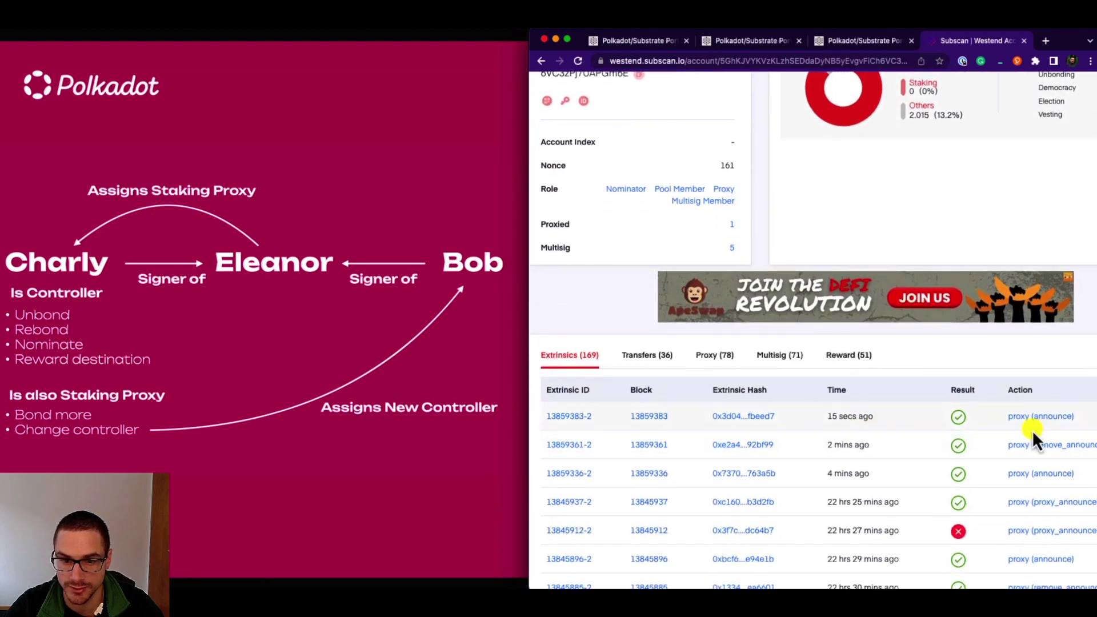
{"action": "mouse_move", "coordinate": [852, 424]}
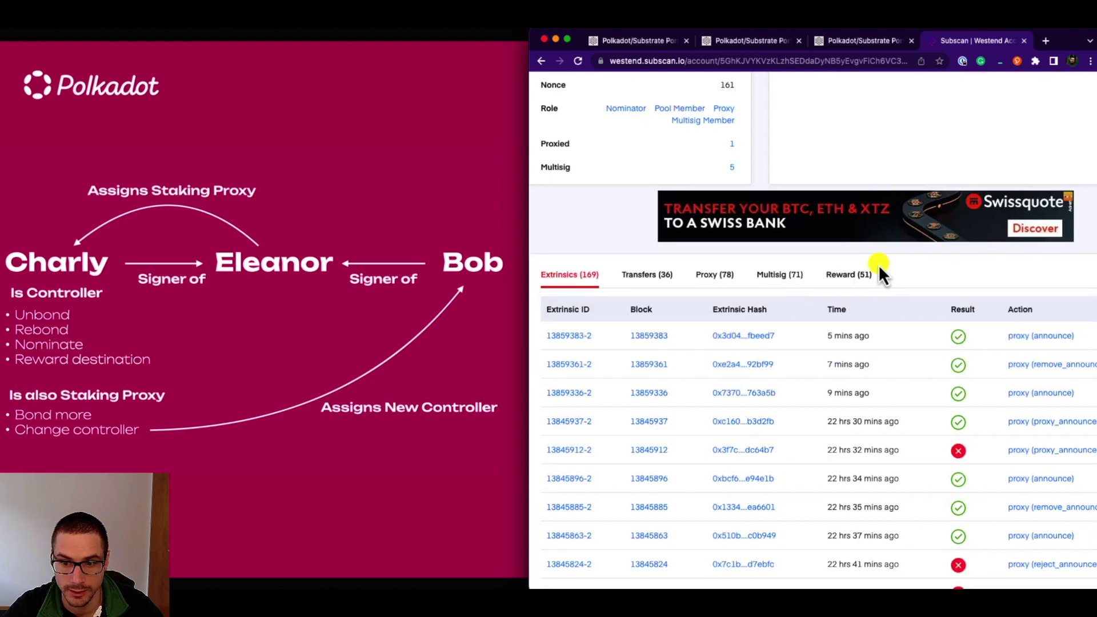
{"action": "scroll", "coordinate": [877, 263], "scroll_direction": "down", "scroll_amount": 1}
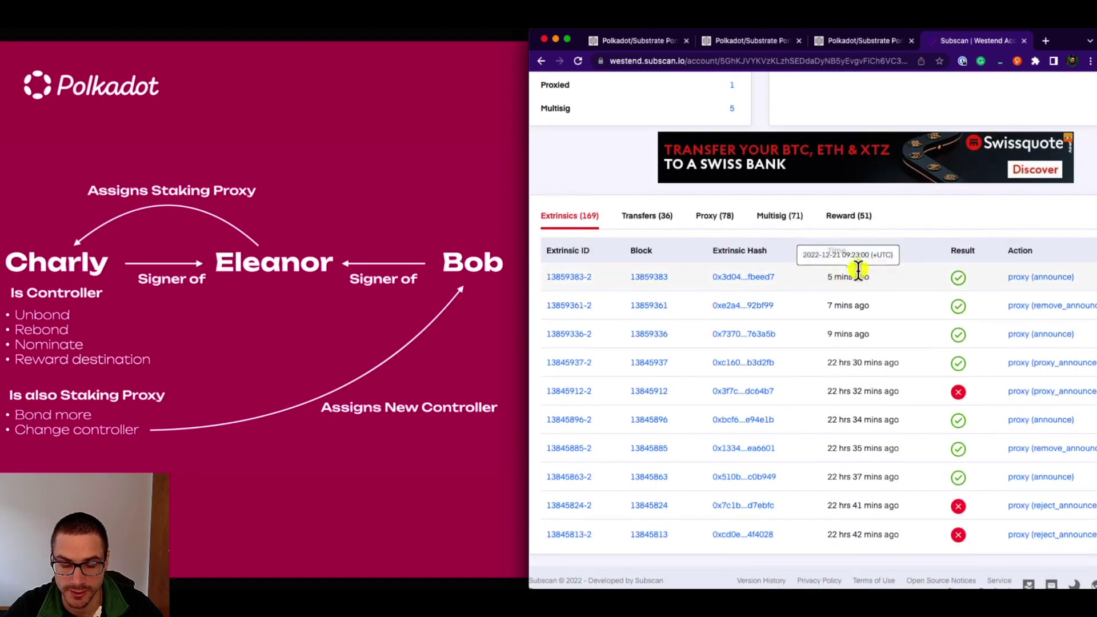
{"action": "mouse_move", "coordinate": [865, 278]}
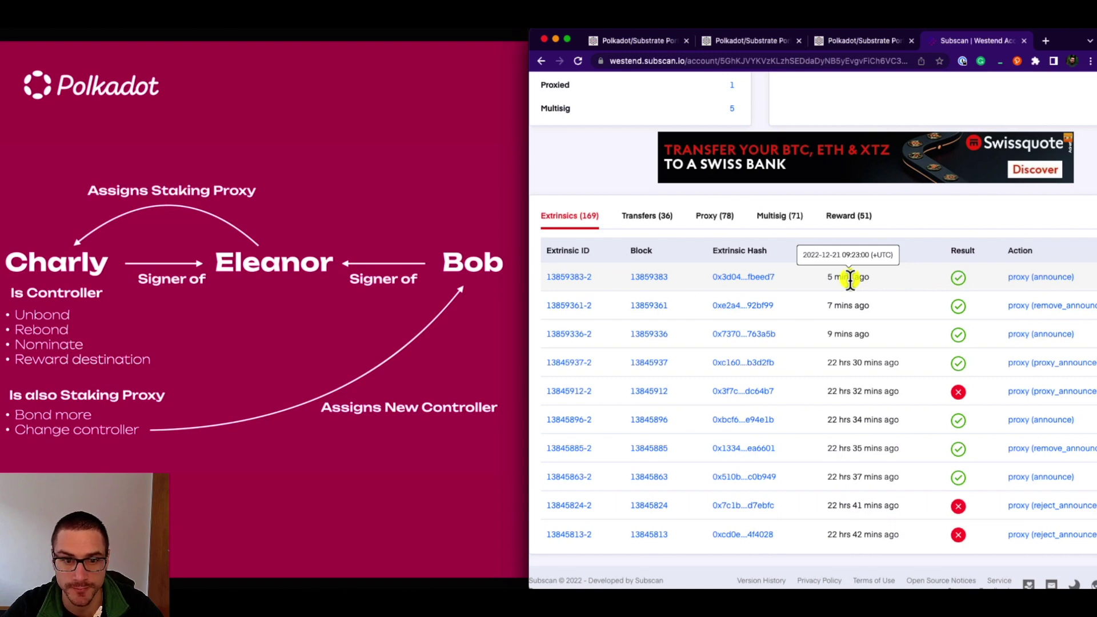
{"action": "scroll", "coordinate": [849, 279], "scroll_direction": "up", "scroll_amount": 8}
In Polkadot-JS, set up a proxy proxyAnnounced(delegate, real, forceProxyType, call) extrinsic sent from the current controller, with the stash account as the real account.
{"action": "left_click", "coordinate": [766, 41]}
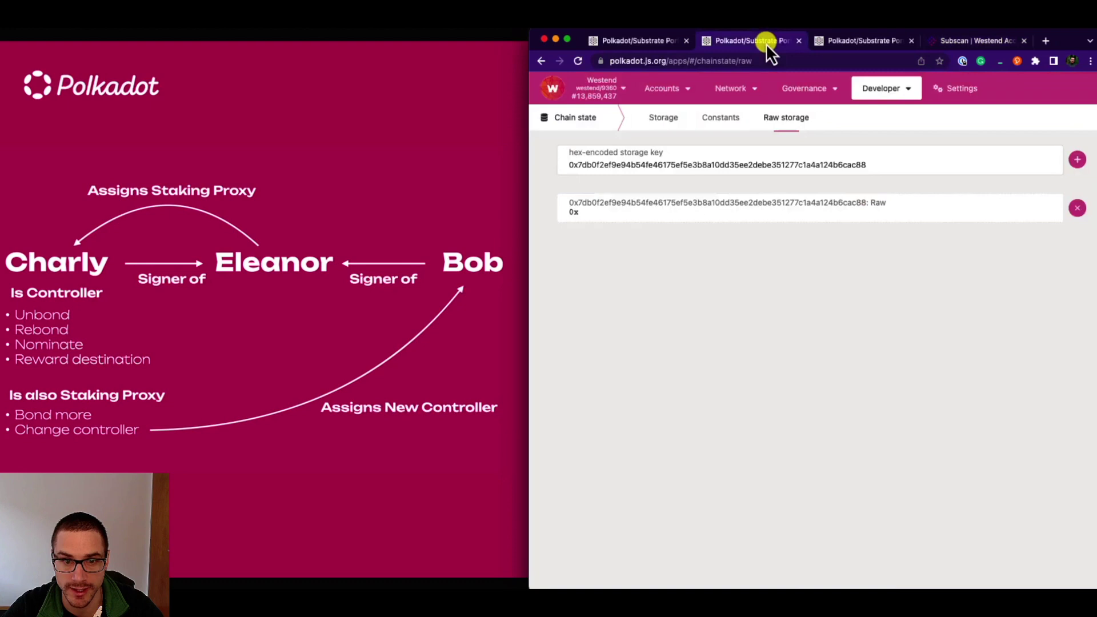
{"action": "left_click", "coordinate": [834, 41]}
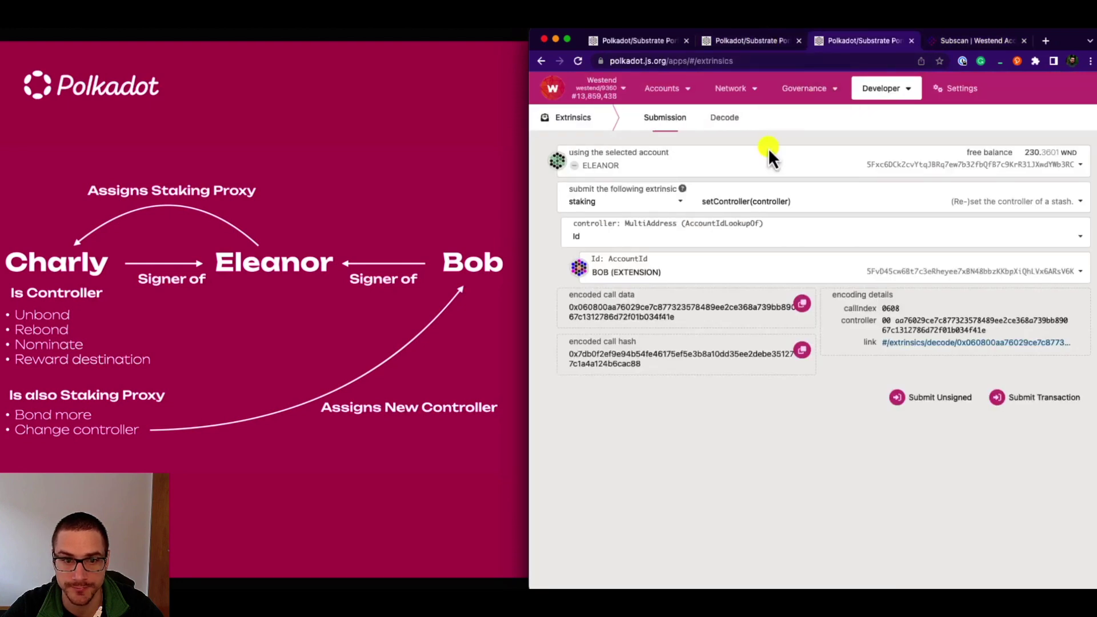
{"action": "left_click", "coordinate": [649, 165]}
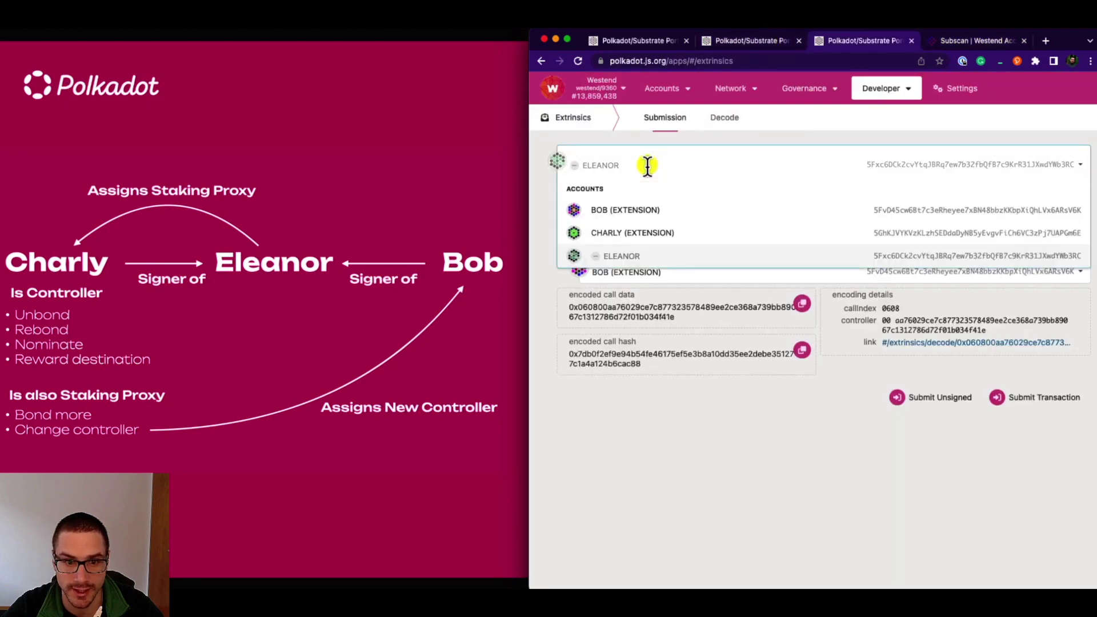
{"action": "left_click", "coordinate": [620, 235]}
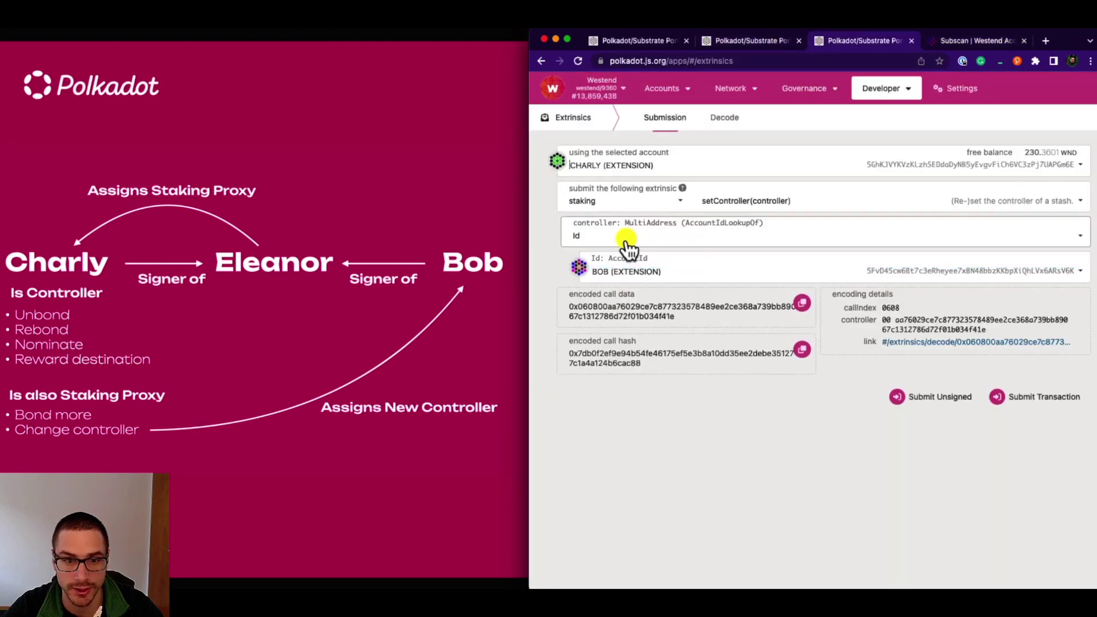
{"action": "left_click", "coordinate": [673, 210]}
{"action": "scroll", "coordinate": [620, 297], "scroll_direction": "up", "scroll_amount": 3}
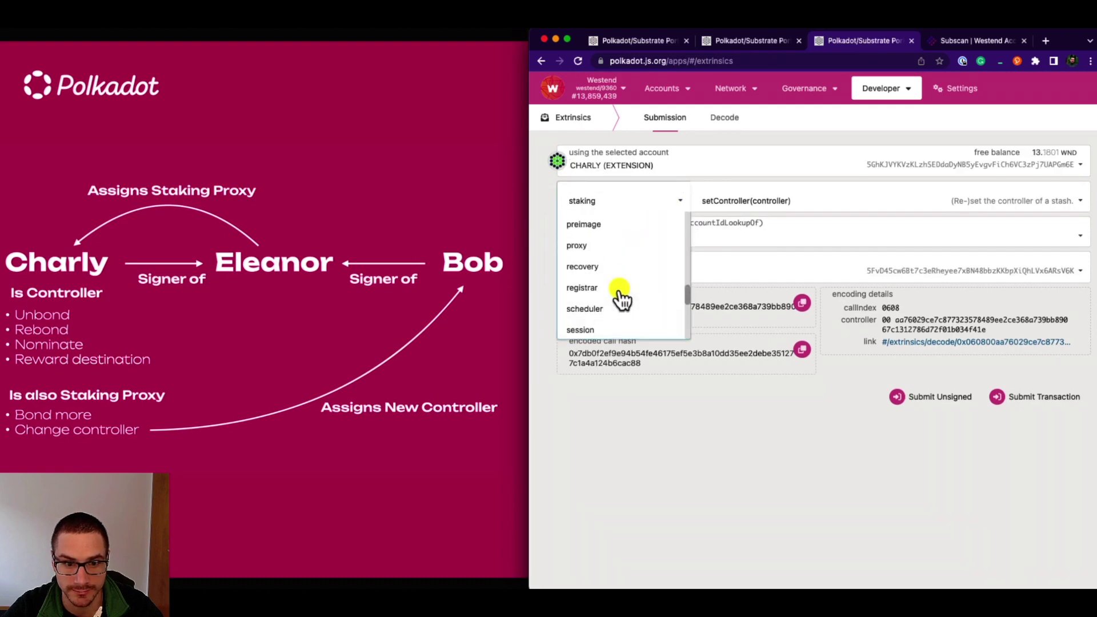
{"action": "left_click", "coordinate": [600, 245]}
{"action": "left_click", "coordinate": [766, 209]}
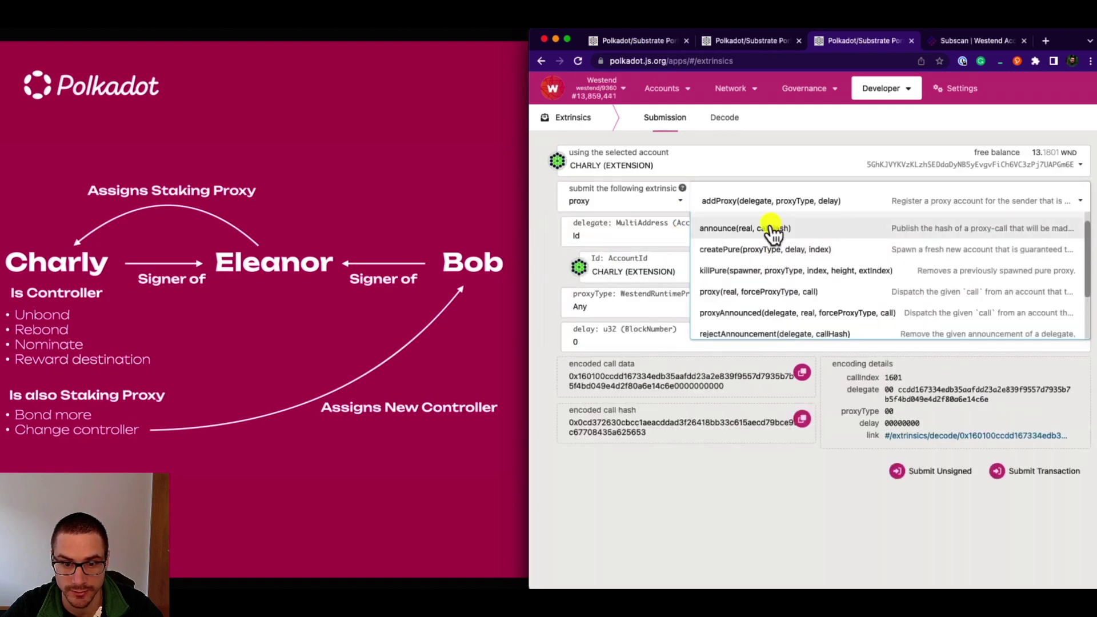
{"action": "left_click", "coordinate": [741, 313]}
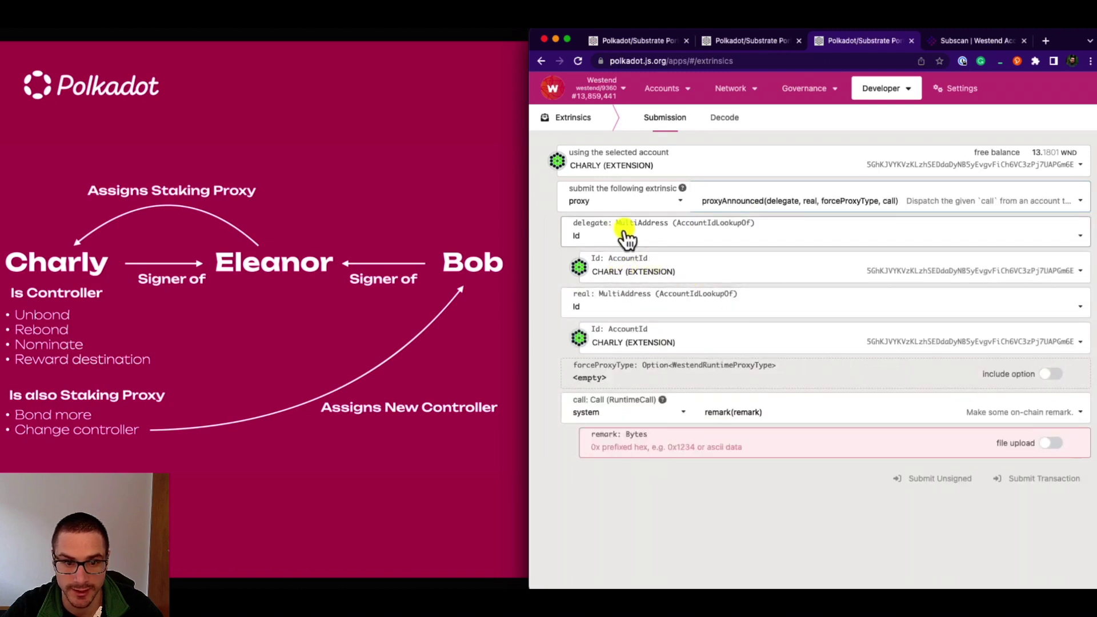
{"action": "left_click", "coordinate": [615, 341]}
{"action": "left_click", "coordinate": [644, 432]}
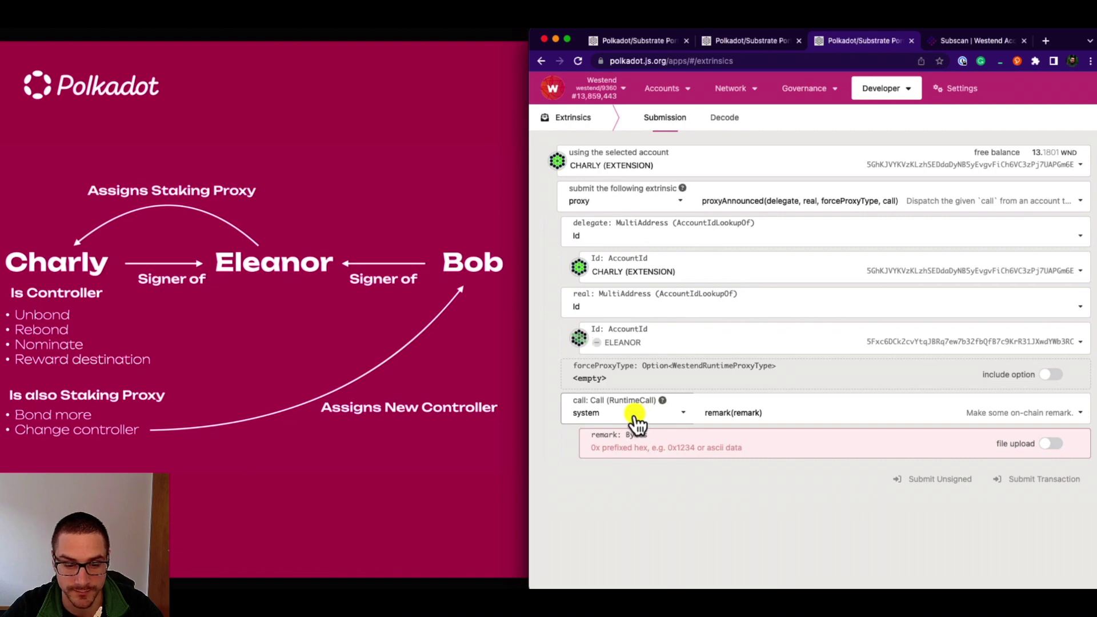
Set the proxied call to staking setController(controller), with the new controller account as its controller.
{"action": "left_click", "coordinate": [635, 422]}
{"action": "scroll", "coordinate": [629, 471], "scroll_direction": "up", "scroll_amount": 1}
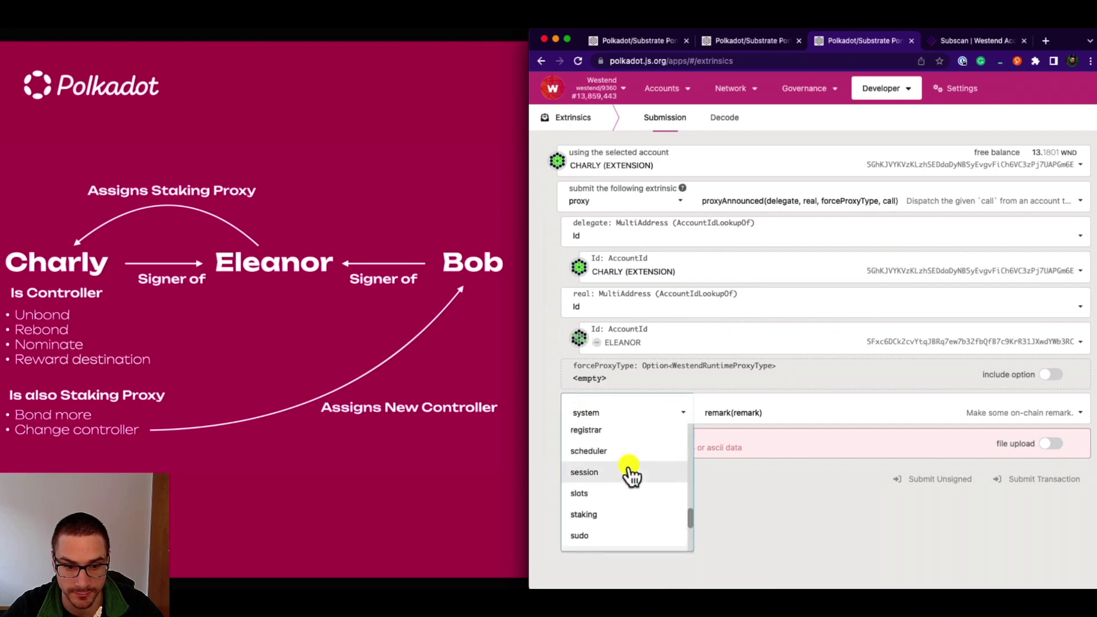
{"action": "left_click", "coordinate": [607, 515]}
{"action": "left_click", "coordinate": [742, 417]}
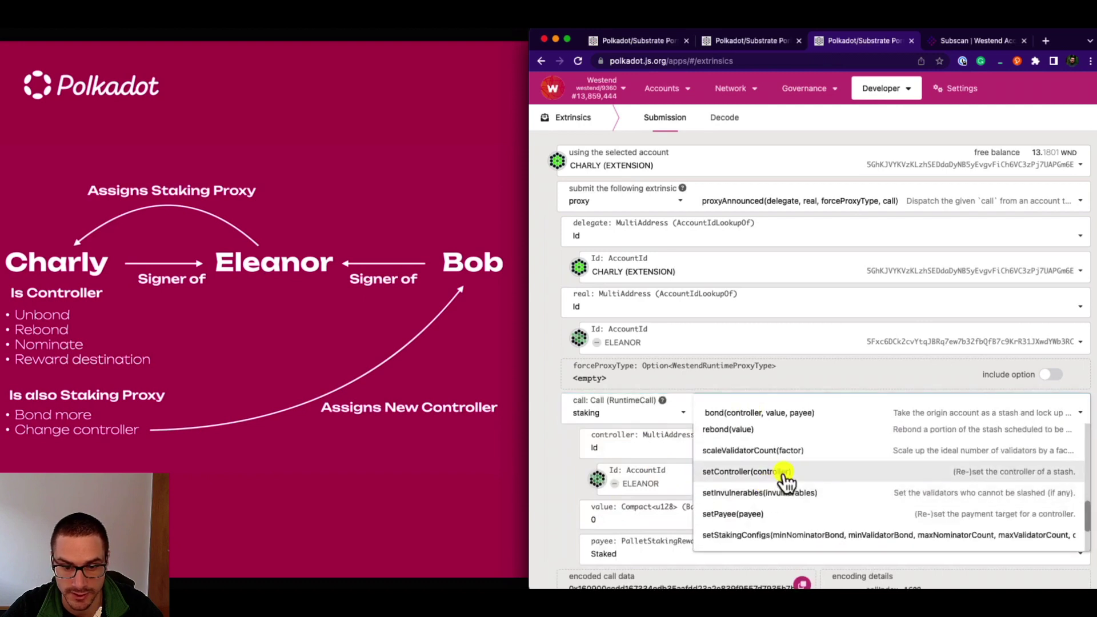
{"action": "left_click", "coordinate": [785, 476]}
{"action": "left_click", "coordinate": [667, 483]}
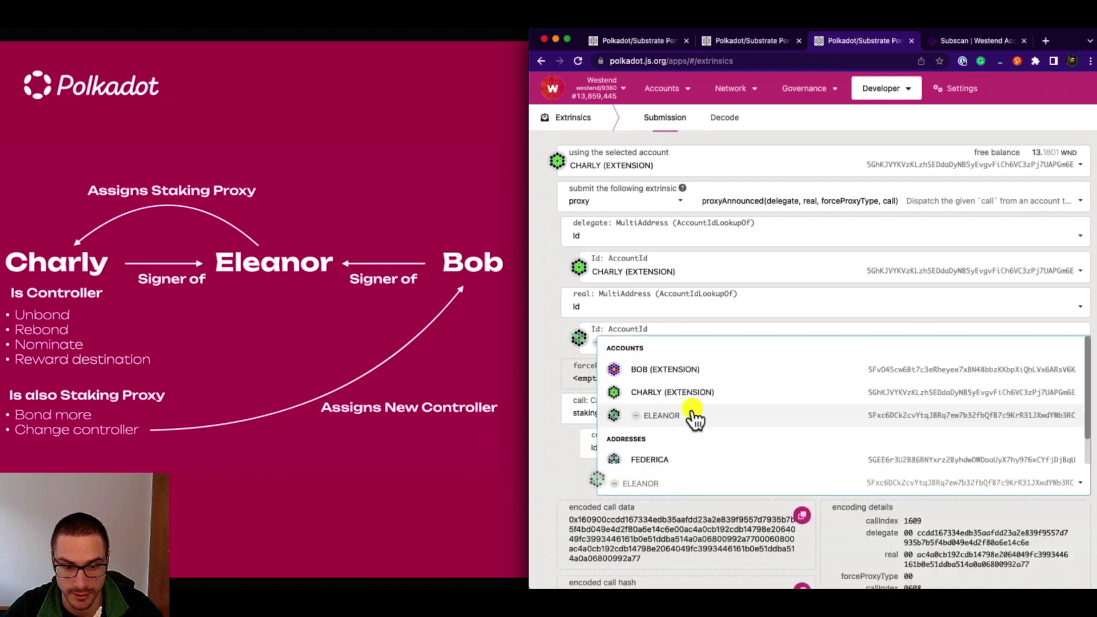
{"action": "left_click", "coordinate": [674, 372]}
Review the proxyAnnounced extrinsic's settings, then sign and submit the transaction.
{"action": "scroll", "coordinate": [765, 376], "scroll_direction": "down", "scroll_amount": 3}
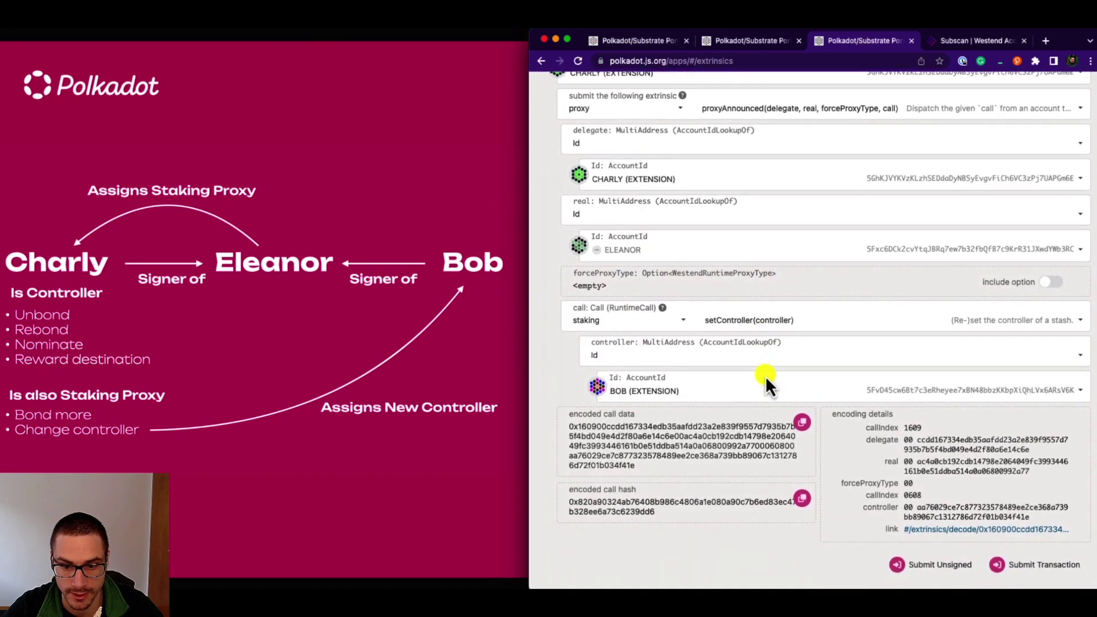
{"action": "scroll", "coordinate": [765, 377], "scroll_direction": "up", "scroll_amount": 3}
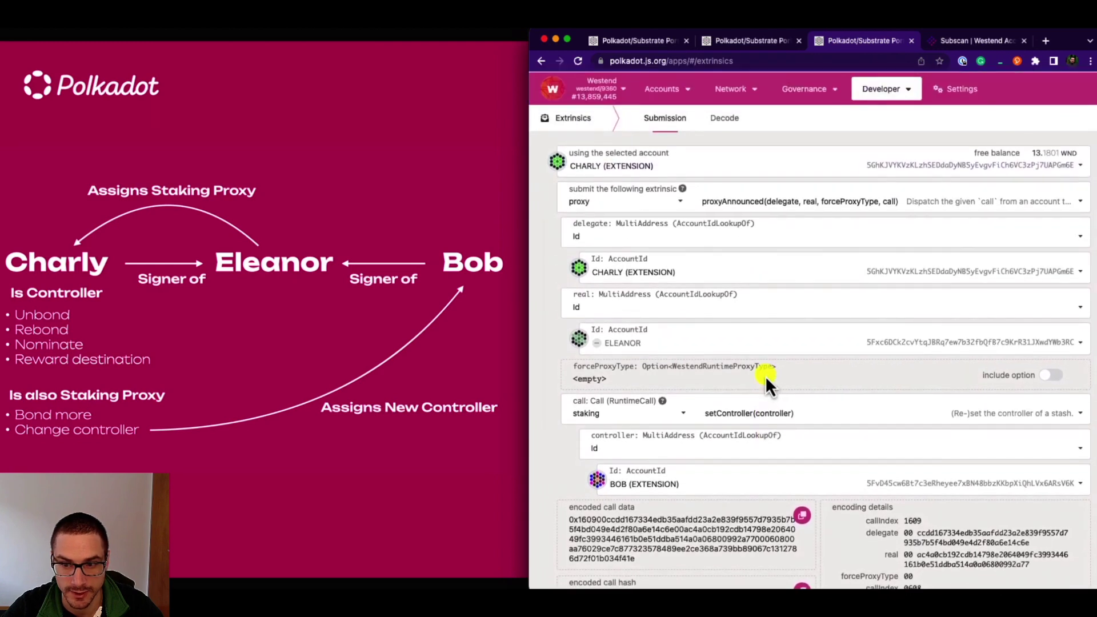
{"action": "scroll", "coordinate": [766, 376], "scroll_direction": "down", "scroll_amount": 3}
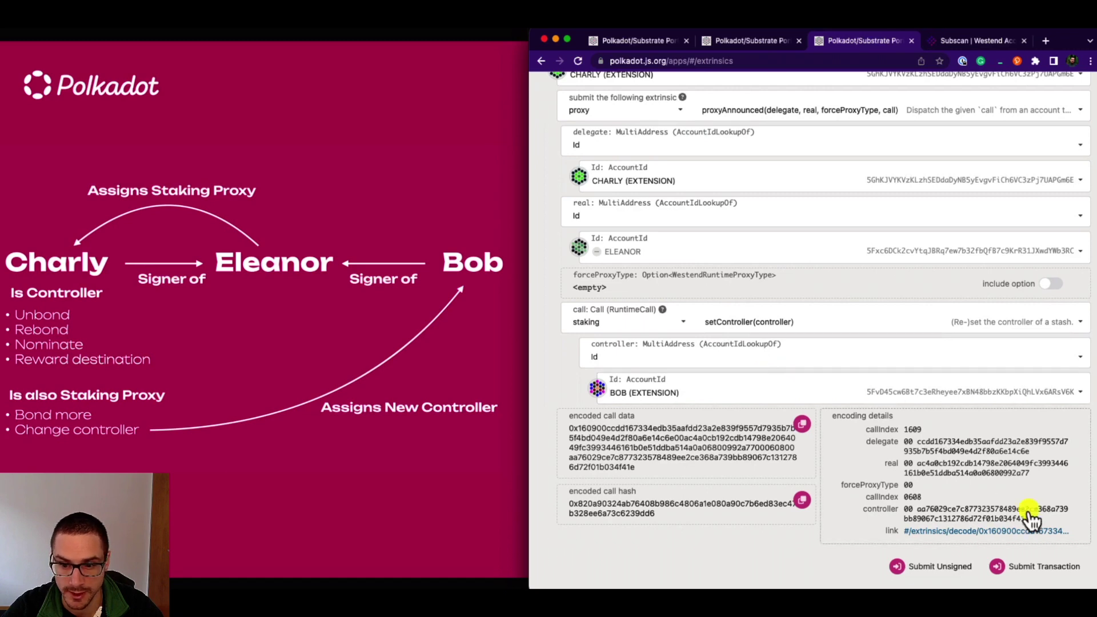
{"action": "left_click", "coordinate": [1039, 578]}
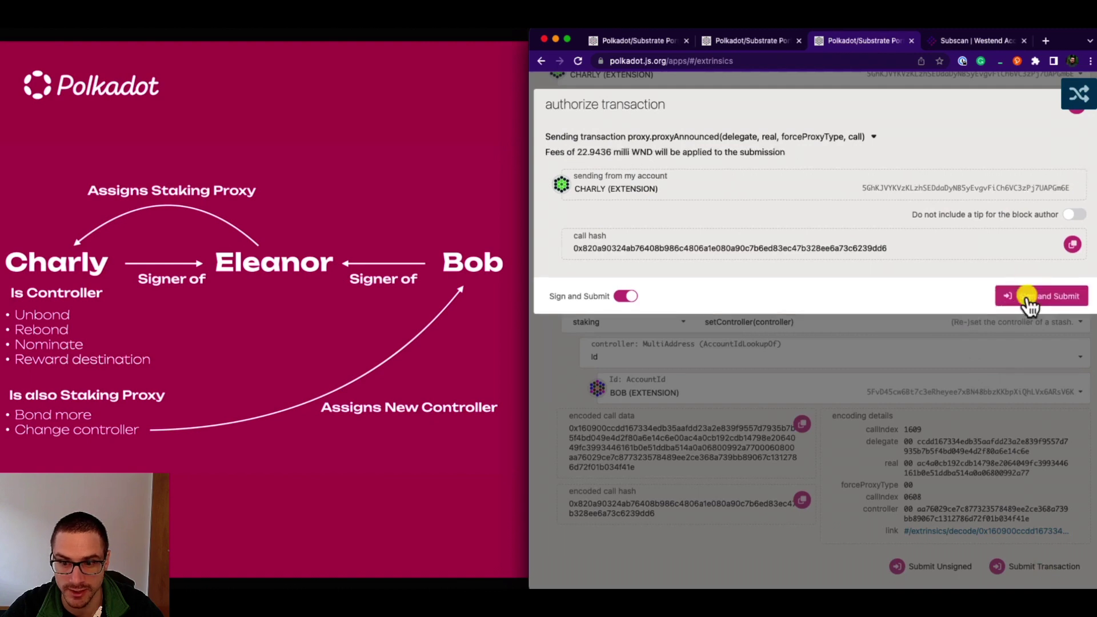
{"action": "left_click", "coordinate": [1029, 297]}
{"action": "scroll", "coordinate": [807, 342], "scroll_direction": "up", "scroll_amount": 3}
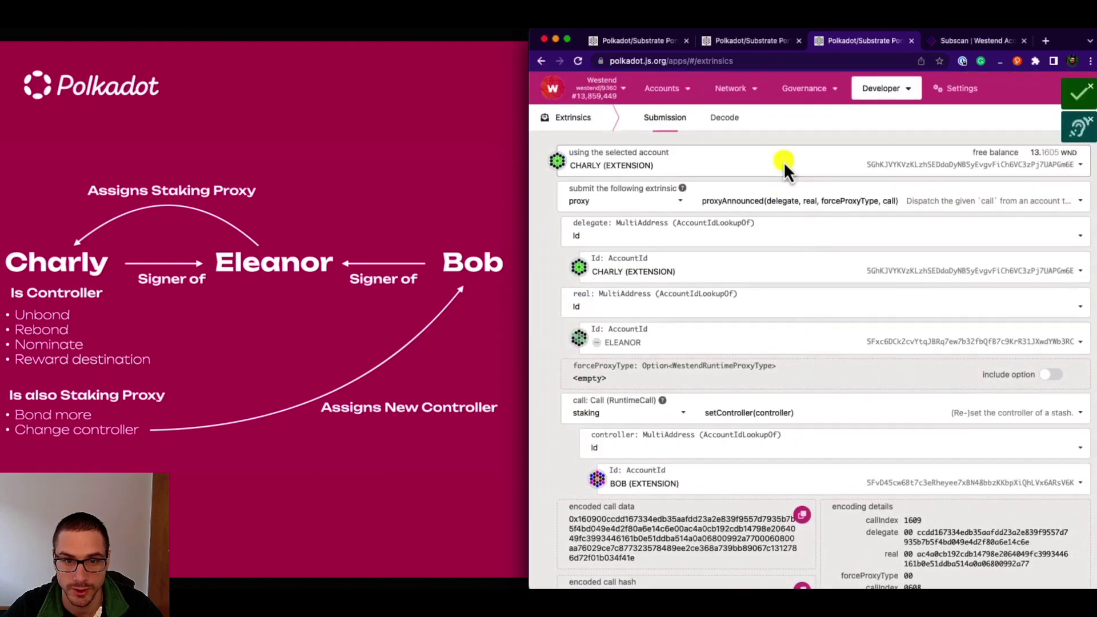
Open the staking accounts page in Polkadot-JS to check the stash's controller.
{"action": "left_click", "coordinate": [663, 46]}
{"action": "mouse_move", "coordinate": [725, 96]}
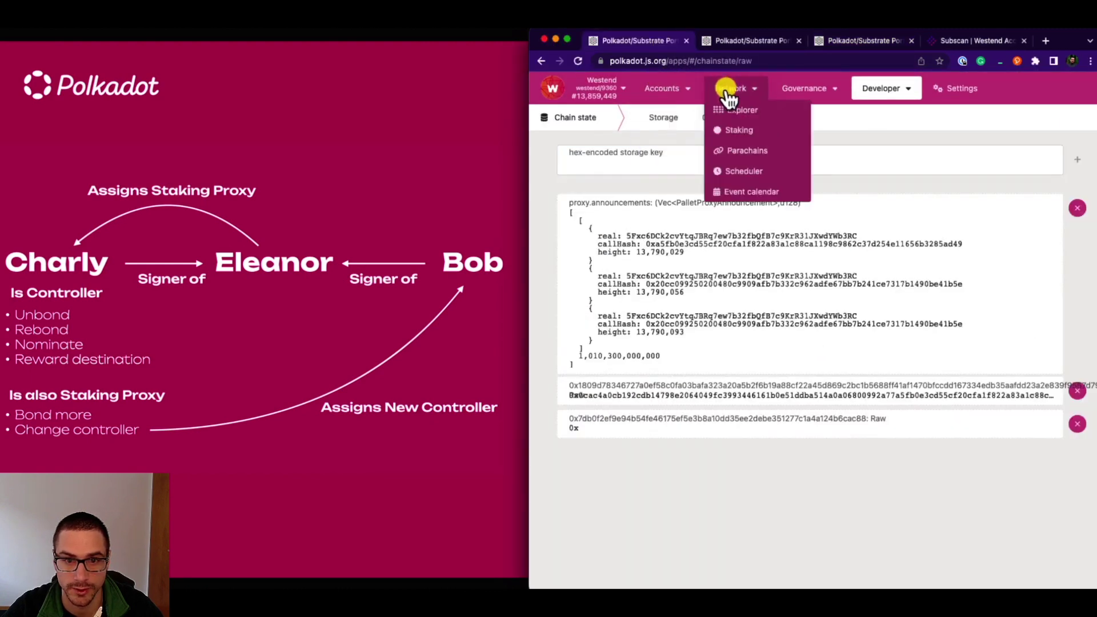
{"action": "left_click", "coordinate": [733, 131]}
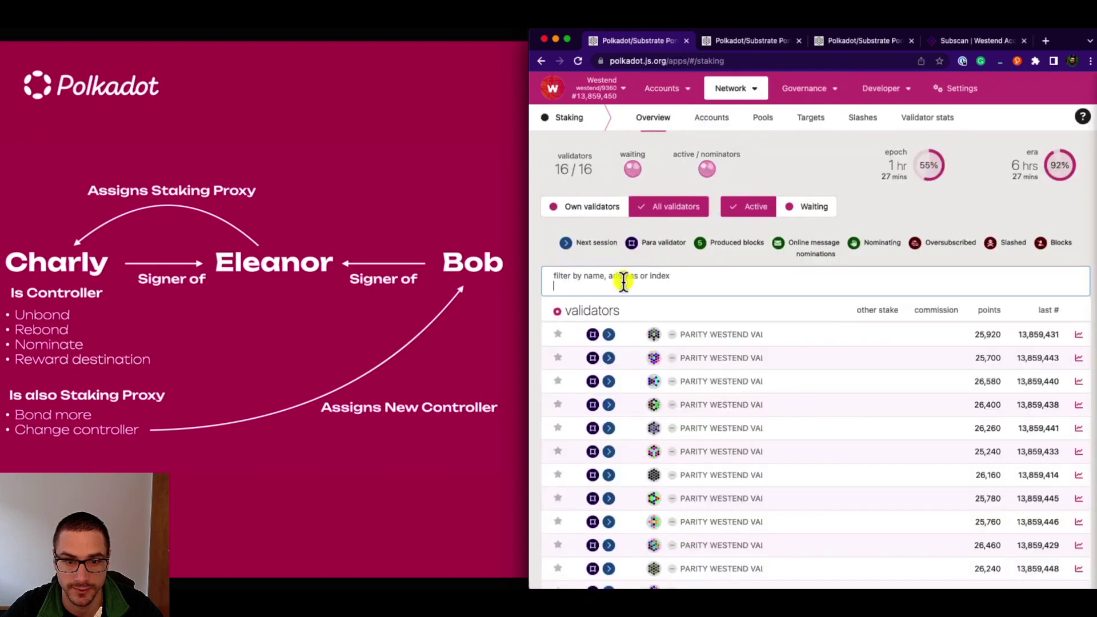
{"action": "left_click", "coordinate": [714, 120]}
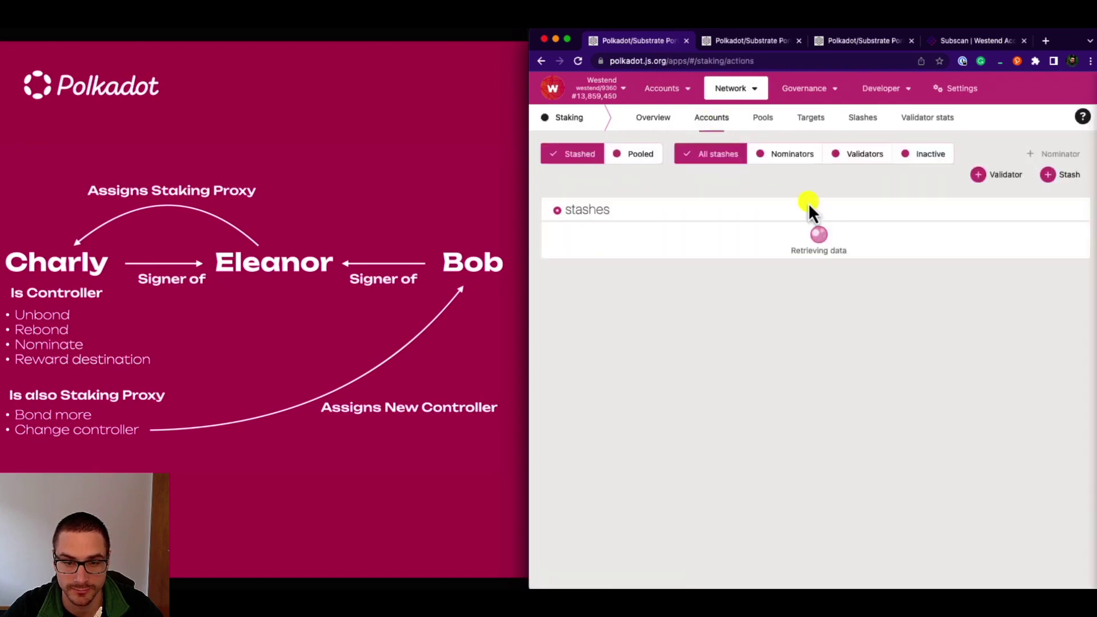